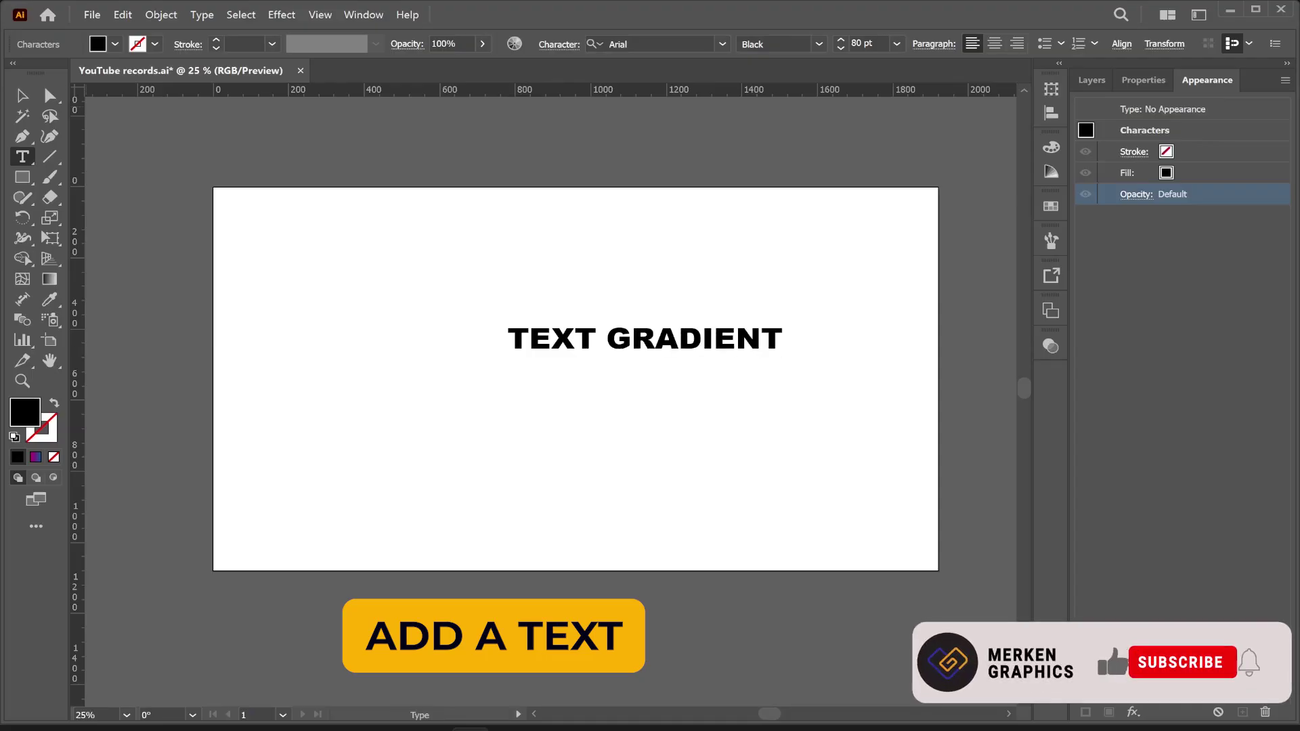
# Step: Scale the TEXT GRADIENT text up to about 123.5 pt and move it horizontally toward the middle of the artboard
pyautogui.press('Escape')
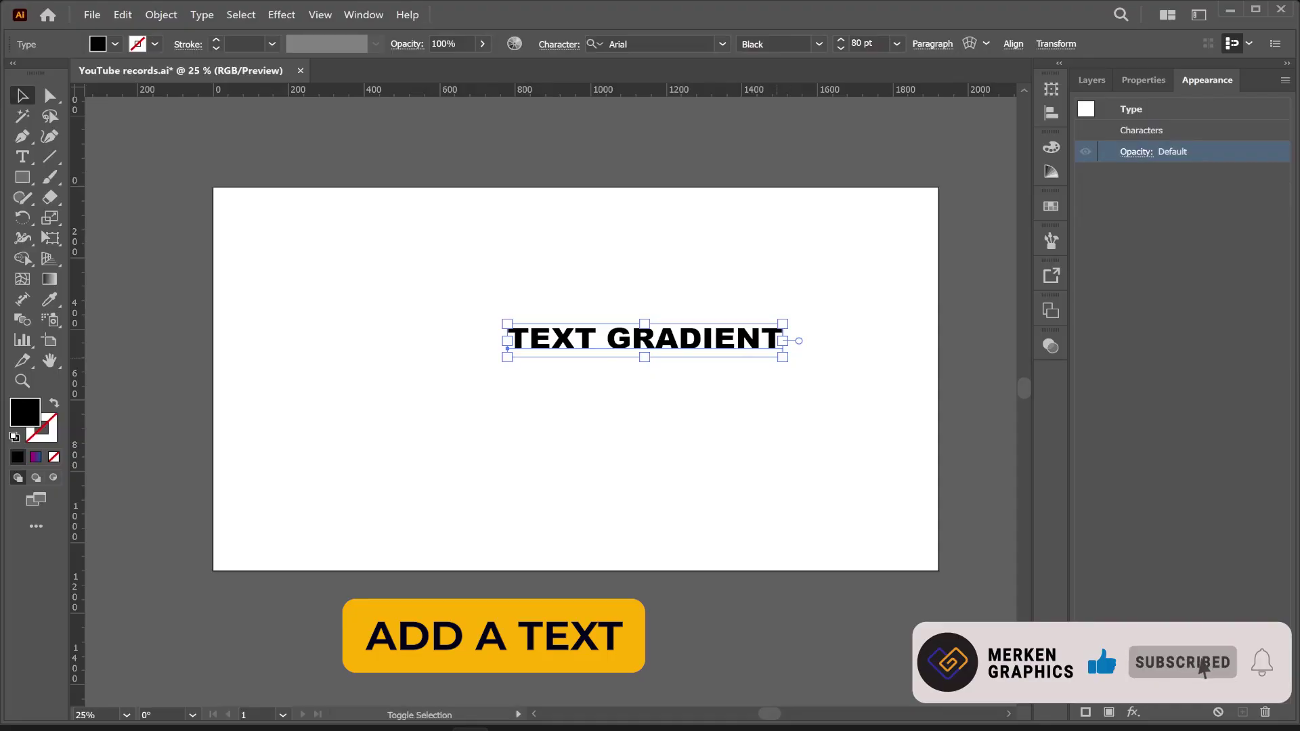
pyautogui.moveTo(782, 357); pyautogui.dragTo(932, 375)
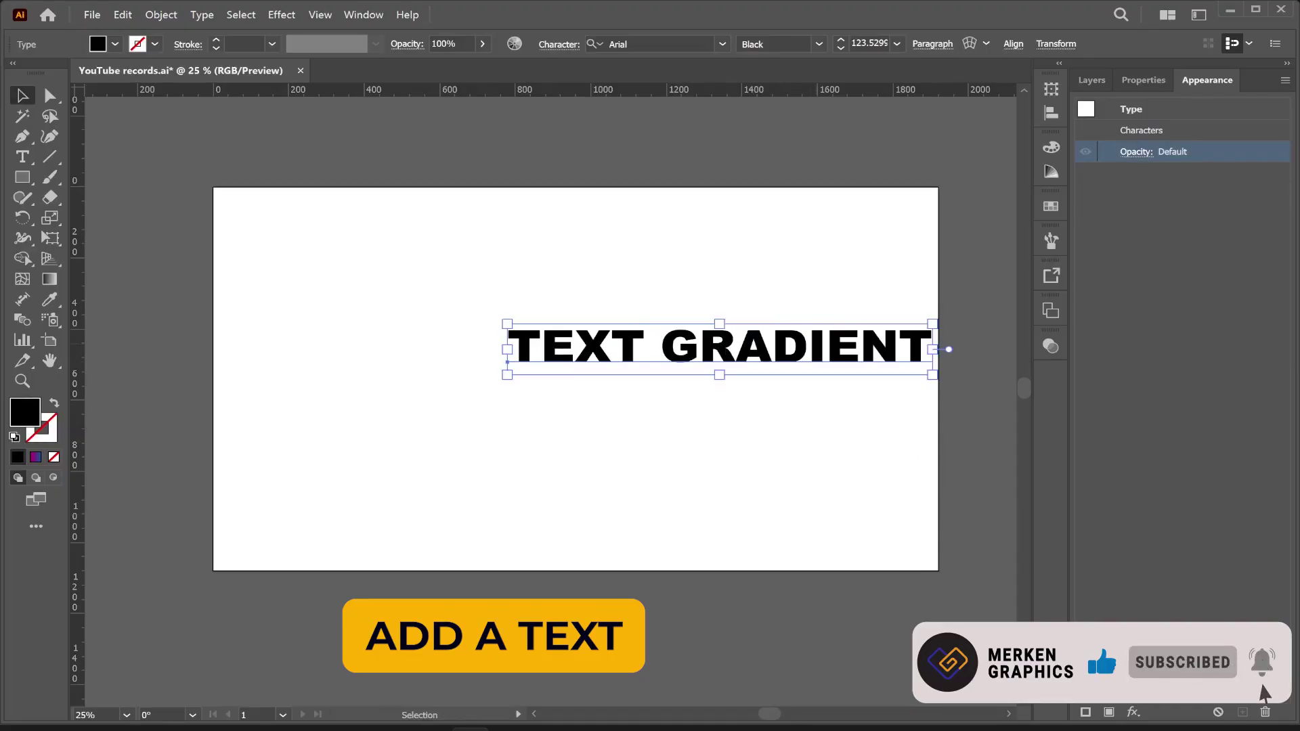
pyautogui.moveTo(850, 341); pyautogui.dragTo(734, 356)
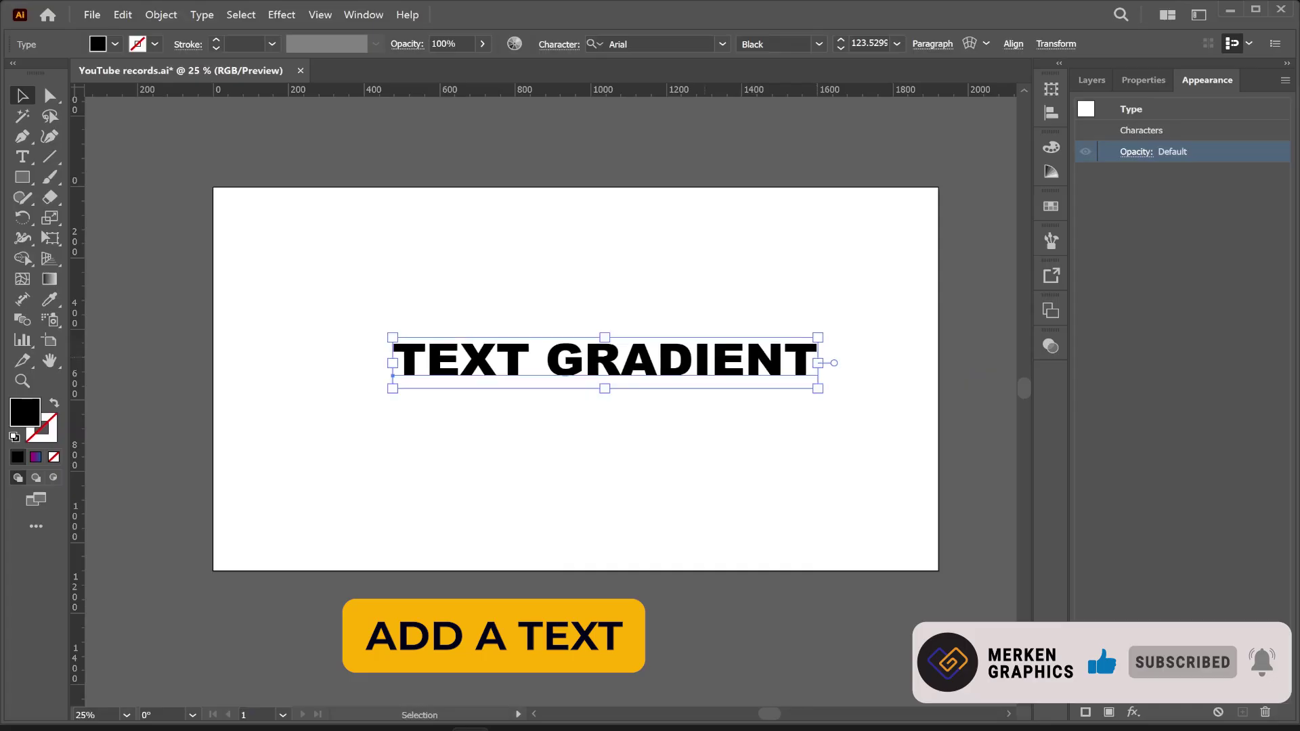
pyautogui.hotkey('ctrl', 'z')
pyautogui.moveTo(845, 343); pyautogui.dragTo(724, 344)
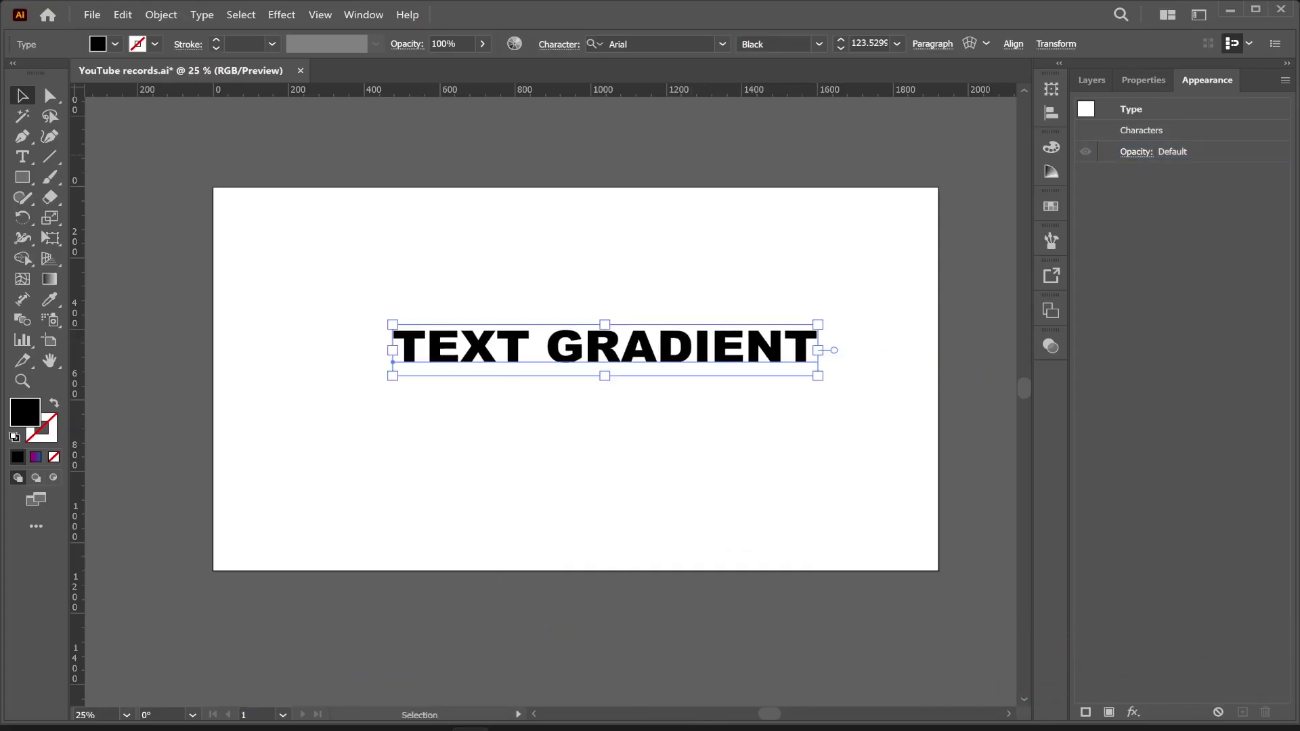
# Step: Set the fill of the text's characters to None and return to the type object
pyautogui.doubleClick(1142, 131)
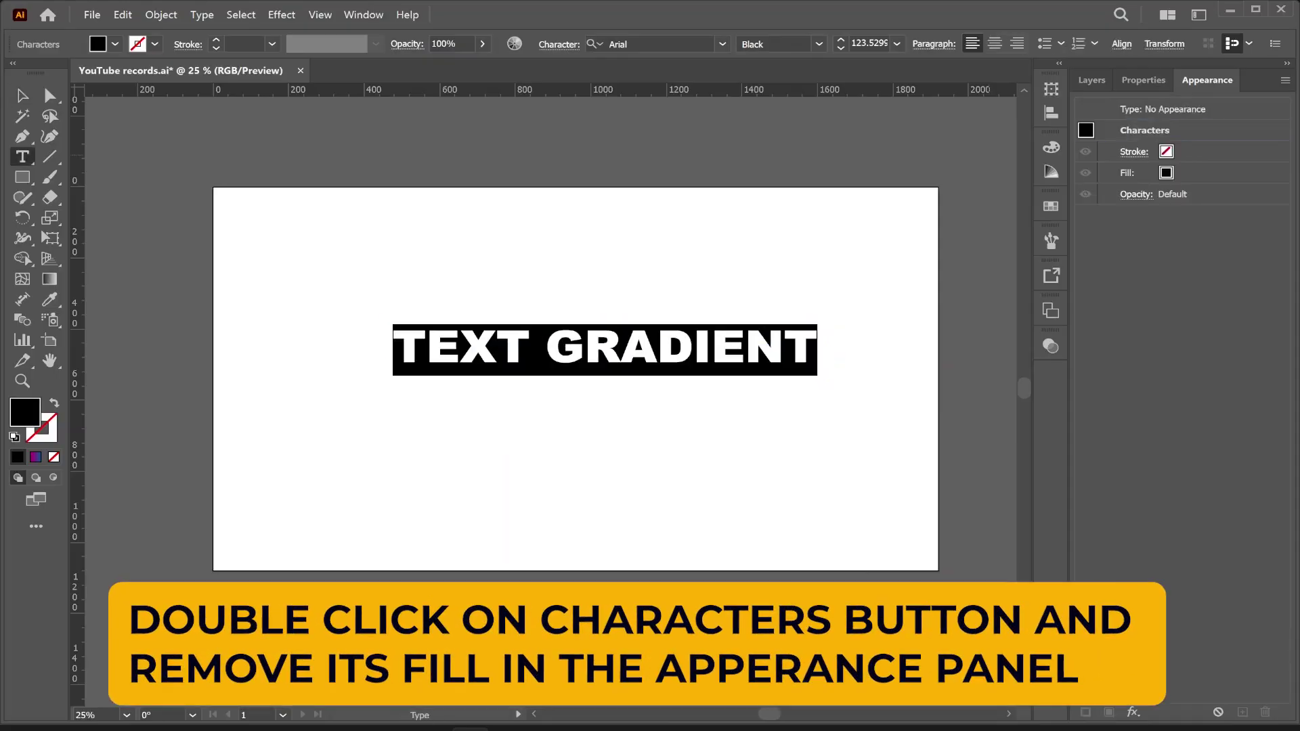
pyautogui.click(1166, 173)
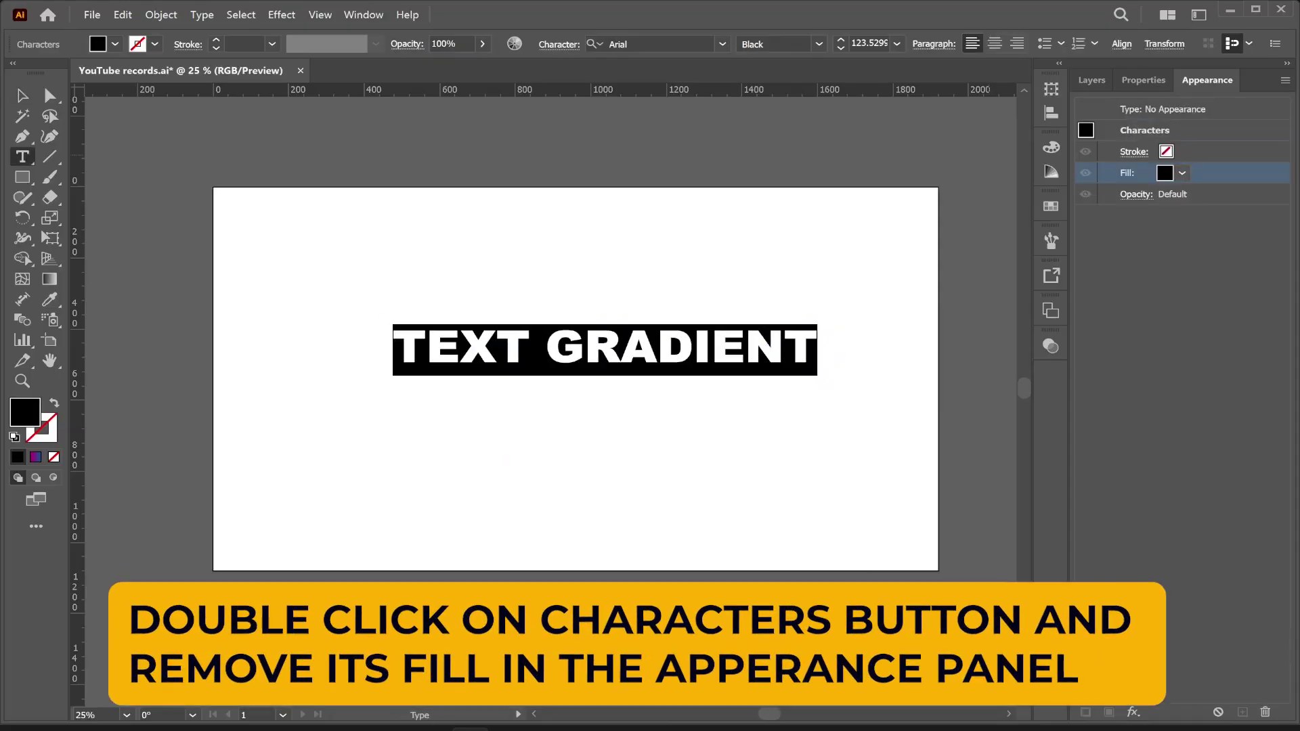
pyautogui.click(1182, 173)
pyautogui.click(997, 202)
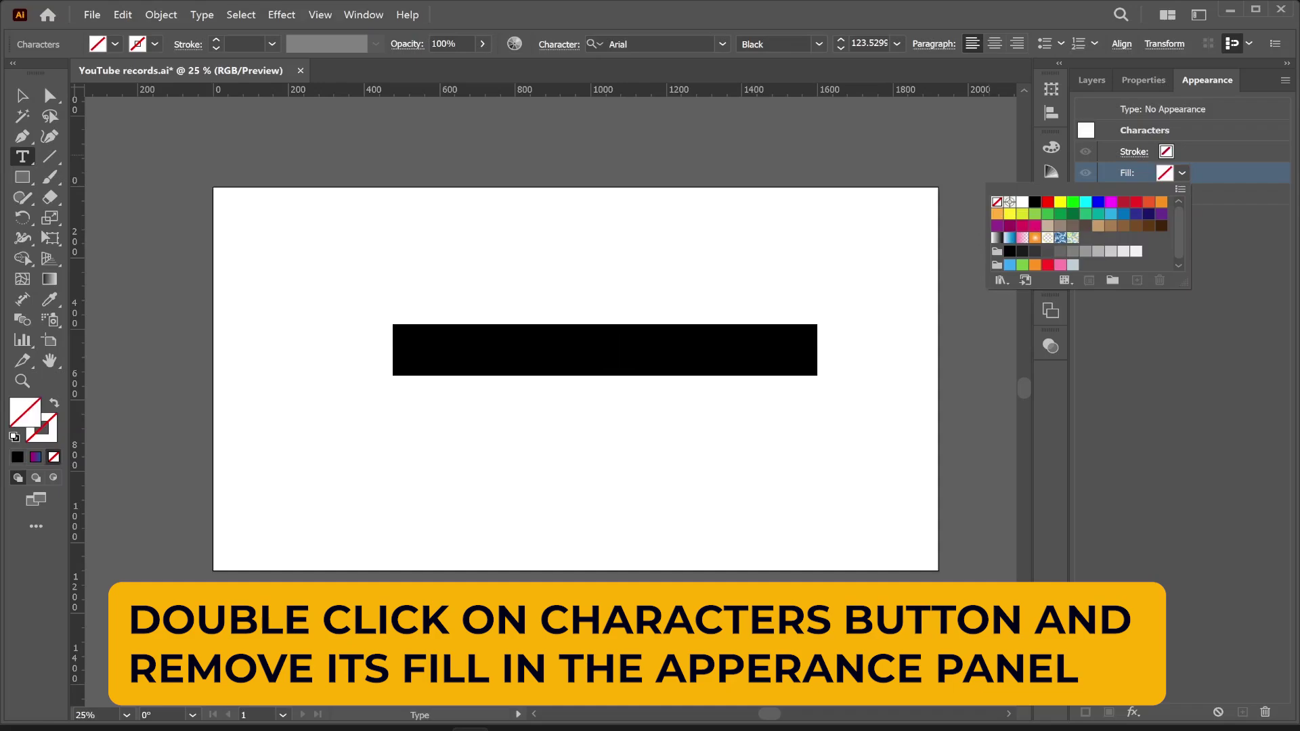
pyautogui.press('Escape')
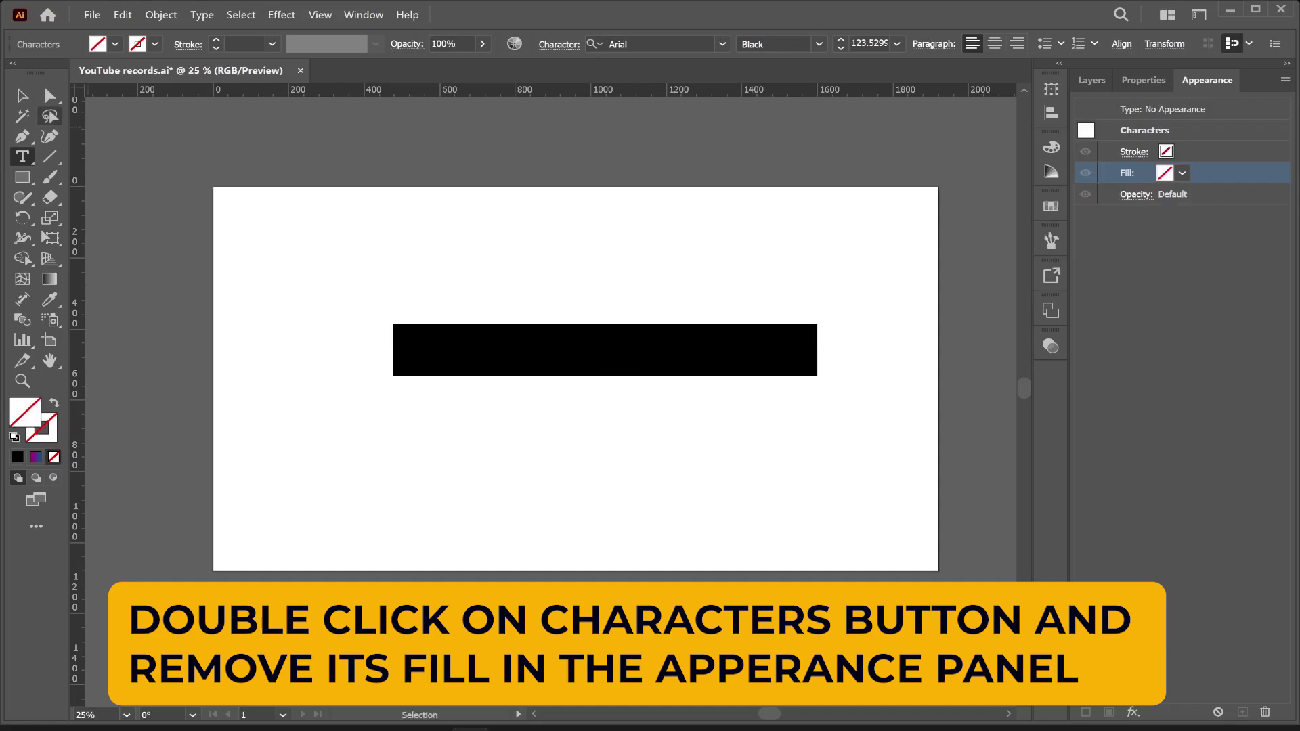
pyautogui.click(22, 95)
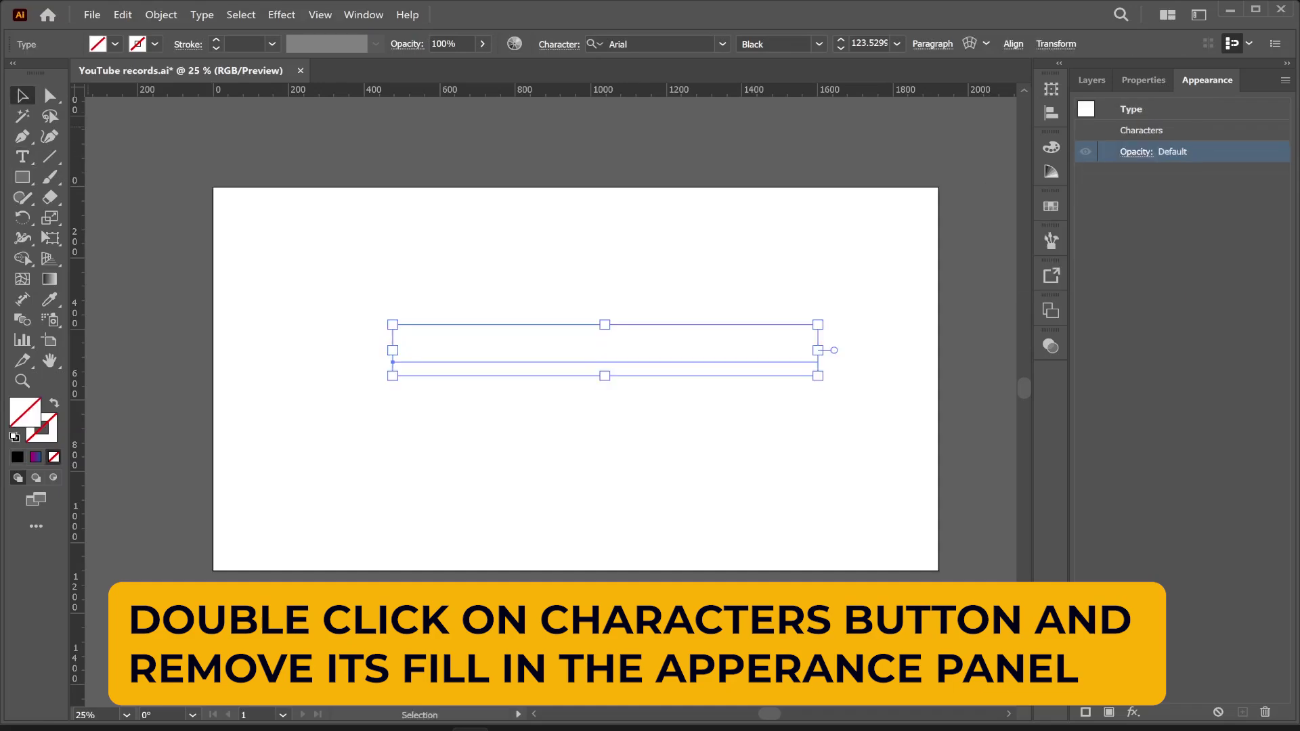
# Step: Add a new fill with the white-to-black linear gradient to the type object and angle the gradient diagonally upward across the text
pyautogui.click(1132, 110)
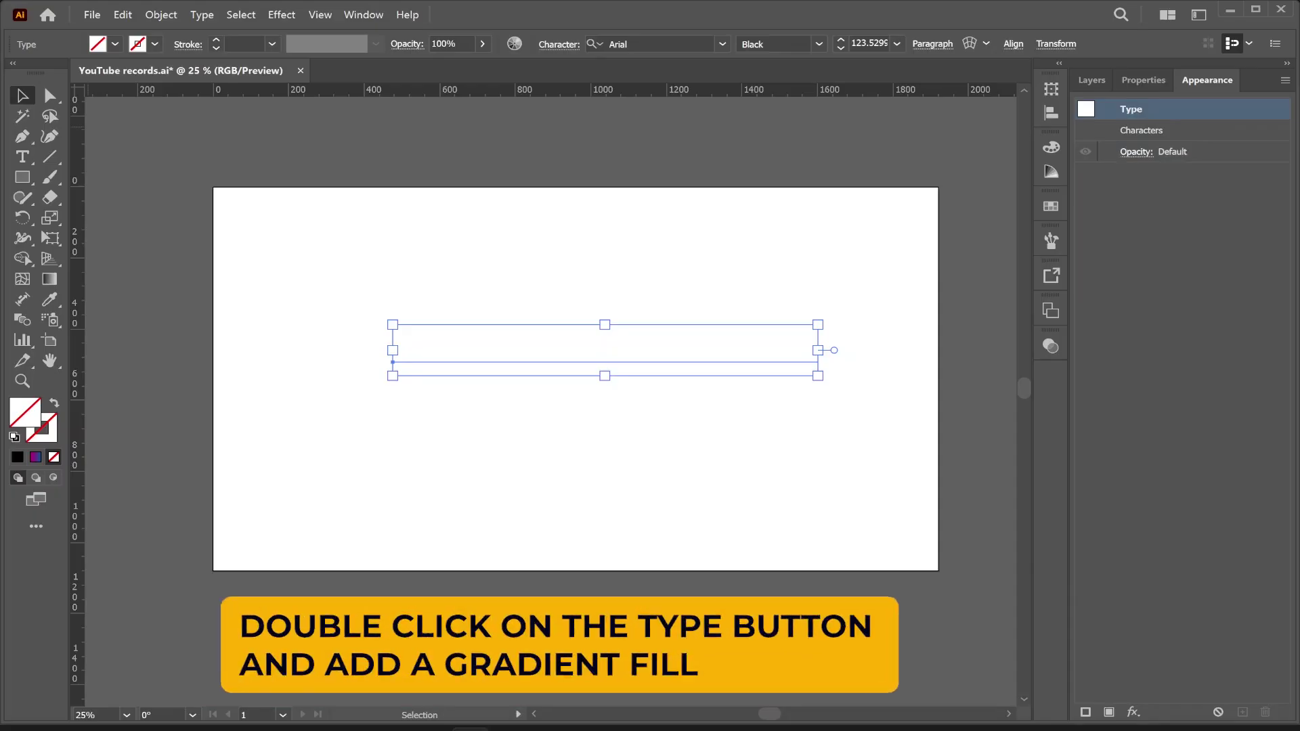
pyautogui.click(1109, 711)
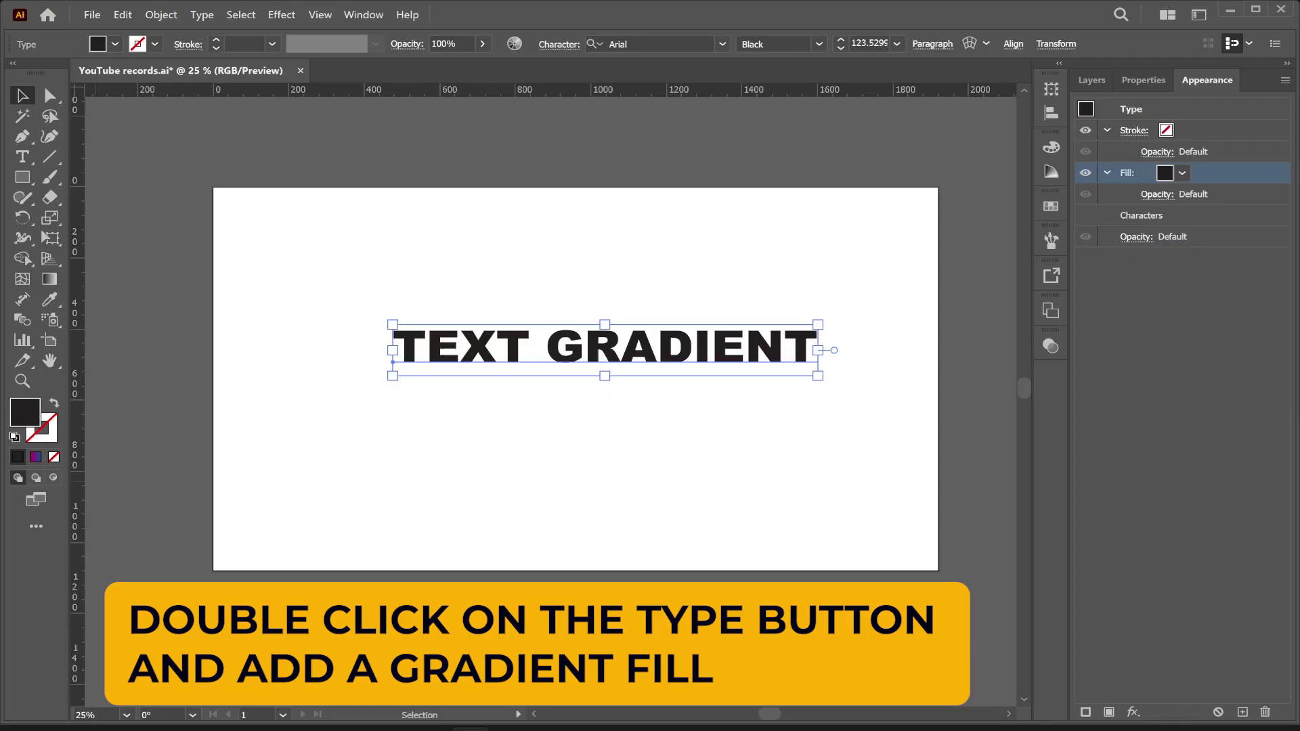
pyautogui.press('g')
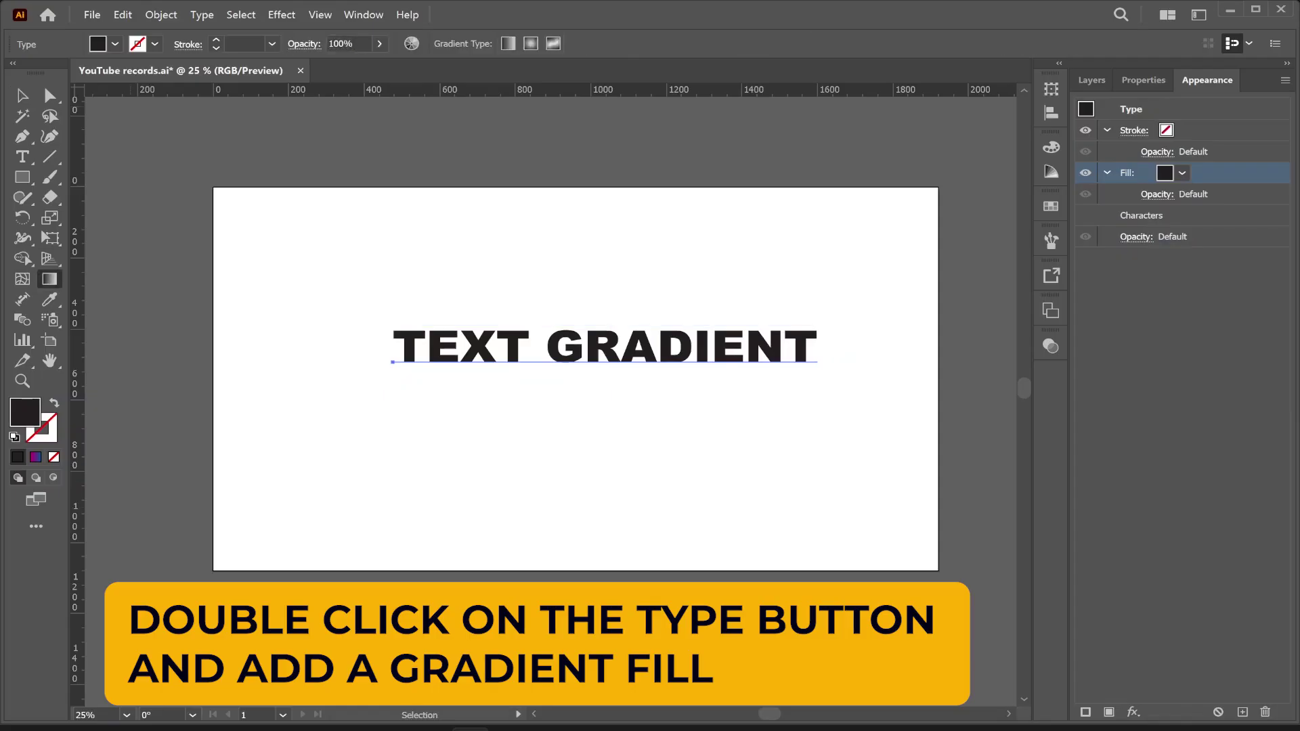
pyautogui.click(116, 44)
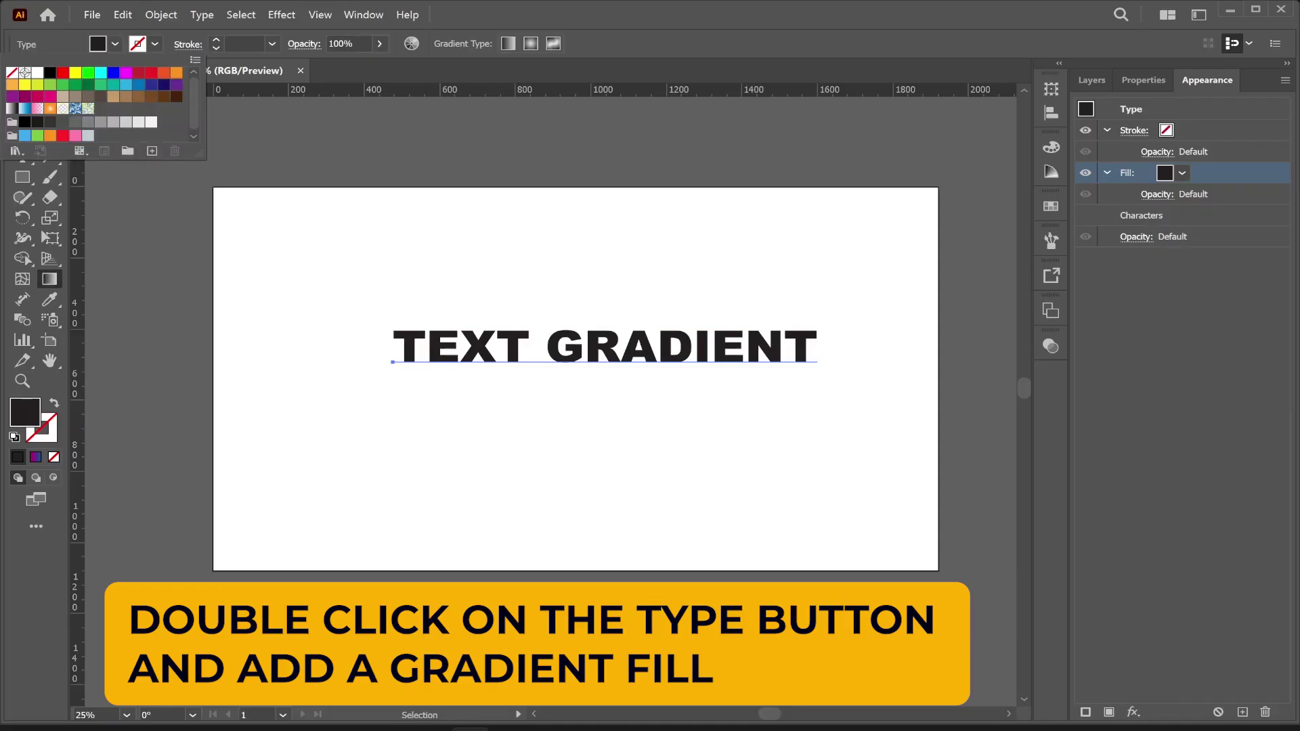
pyautogui.click(11, 108)
pyautogui.press('Escape')
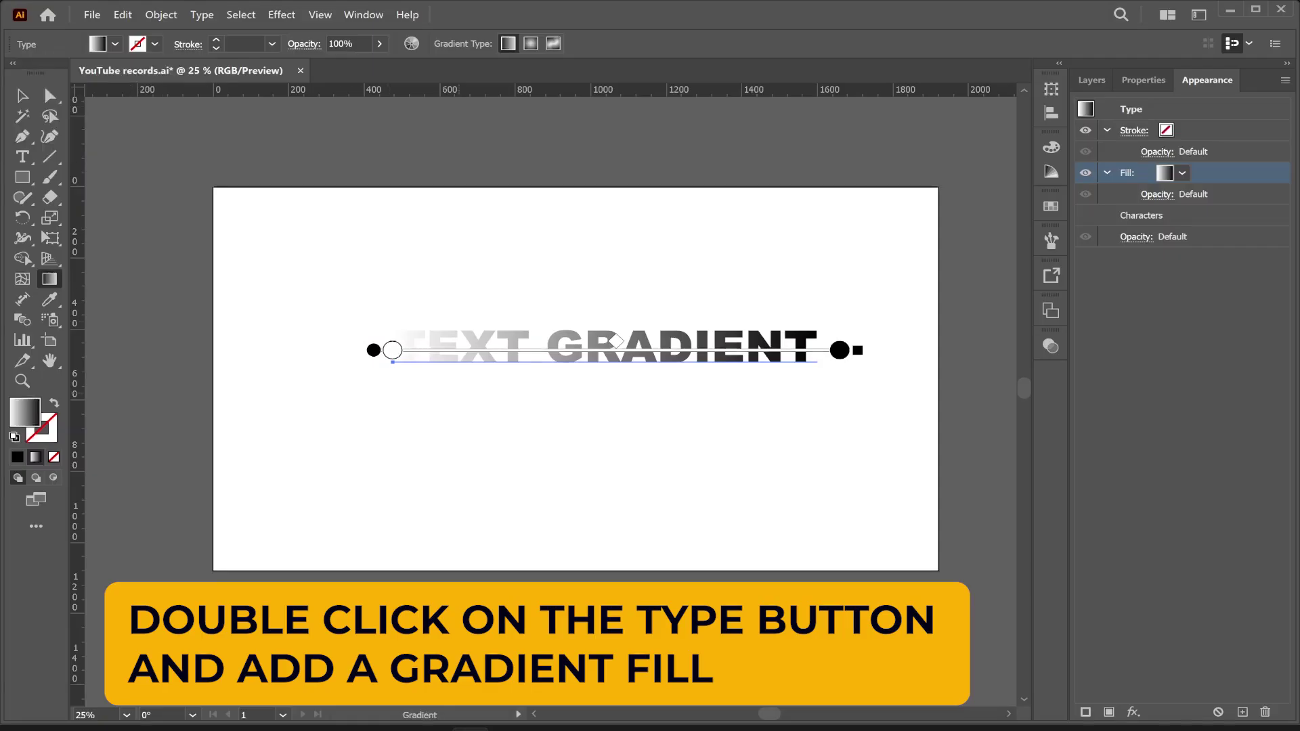
pyautogui.moveTo(442, 401)
pyautogui.mouseDown()
pyautogui.moveTo(610, 296)
pyautogui.moveTo(728, 243)
pyautogui.mouseUp()
pyautogui.moveTo(668, 315); pyautogui.dragTo(671, 321)
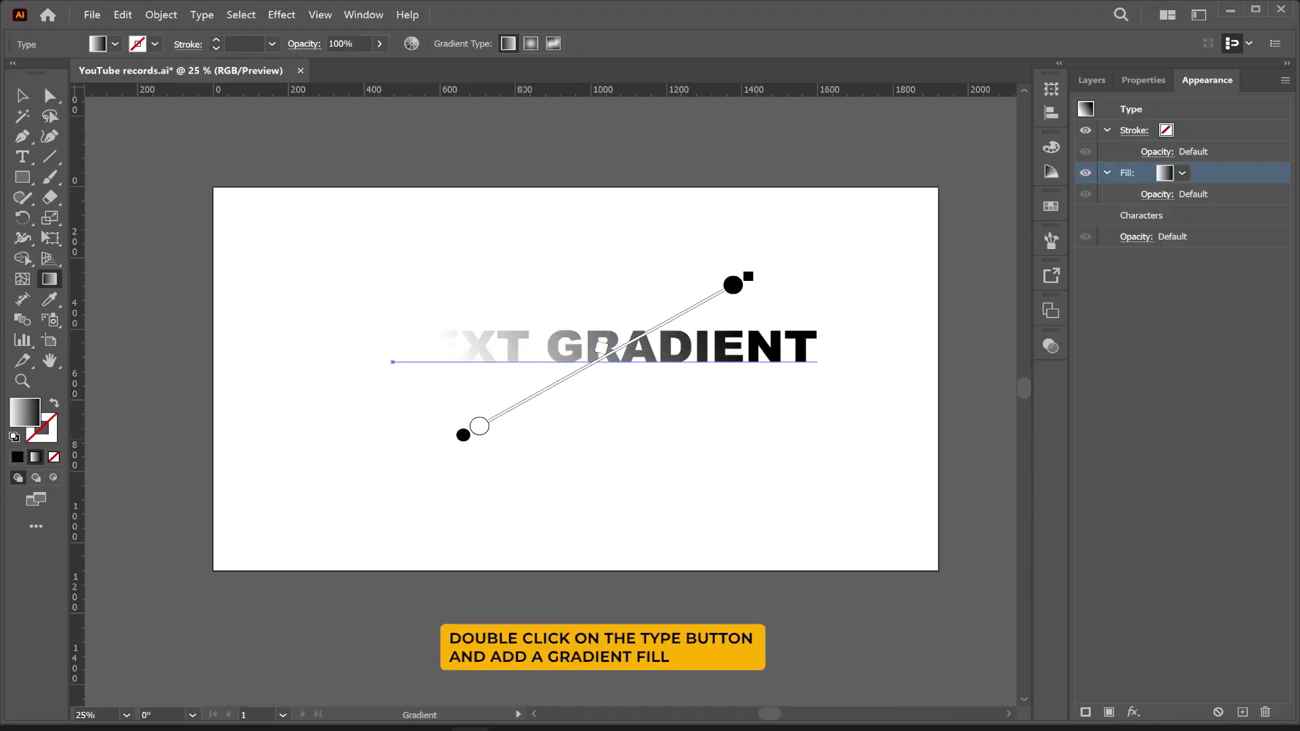
# Step: Change the white color stop of the text gradient to orange F28400
pyautogui.click(480, 425)
pyautogui.doubleClick(25, 412)
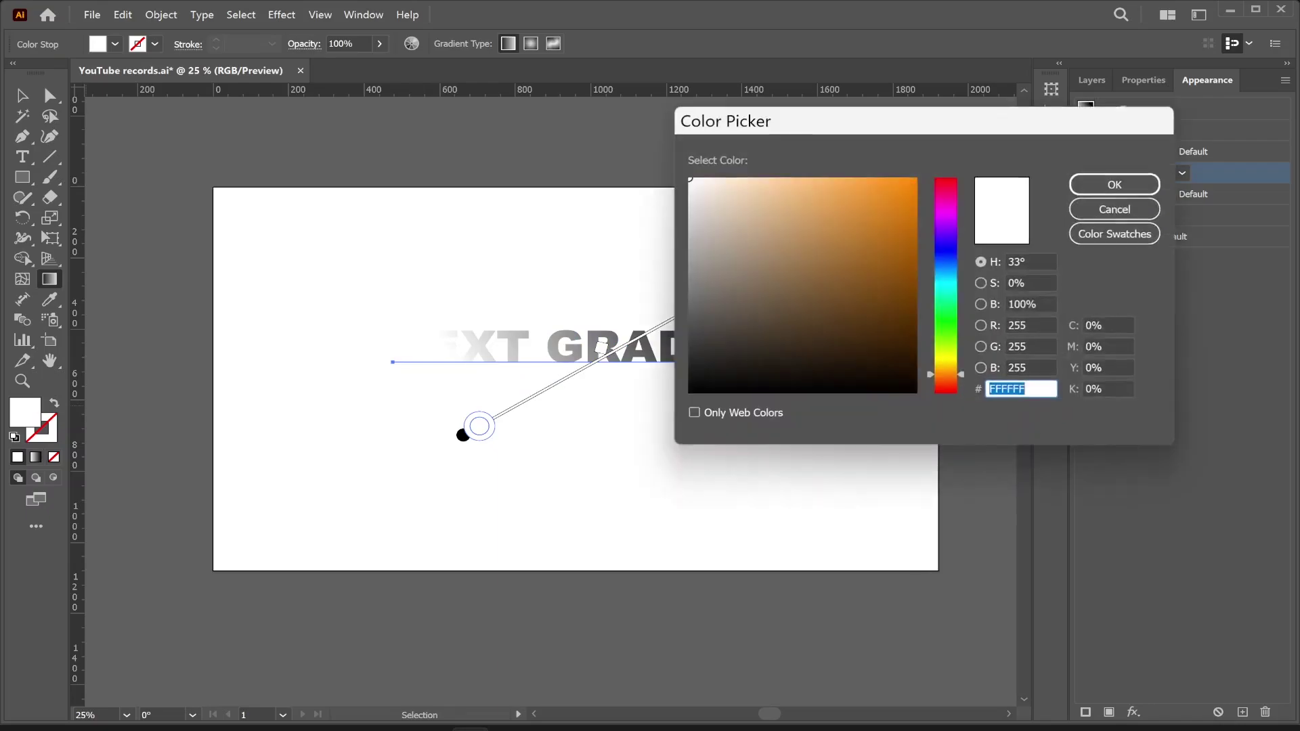
pyautogui.click(877, 204)
pyautogui.moveTo(877, 204); pyautogui.dragTo(917, 188)
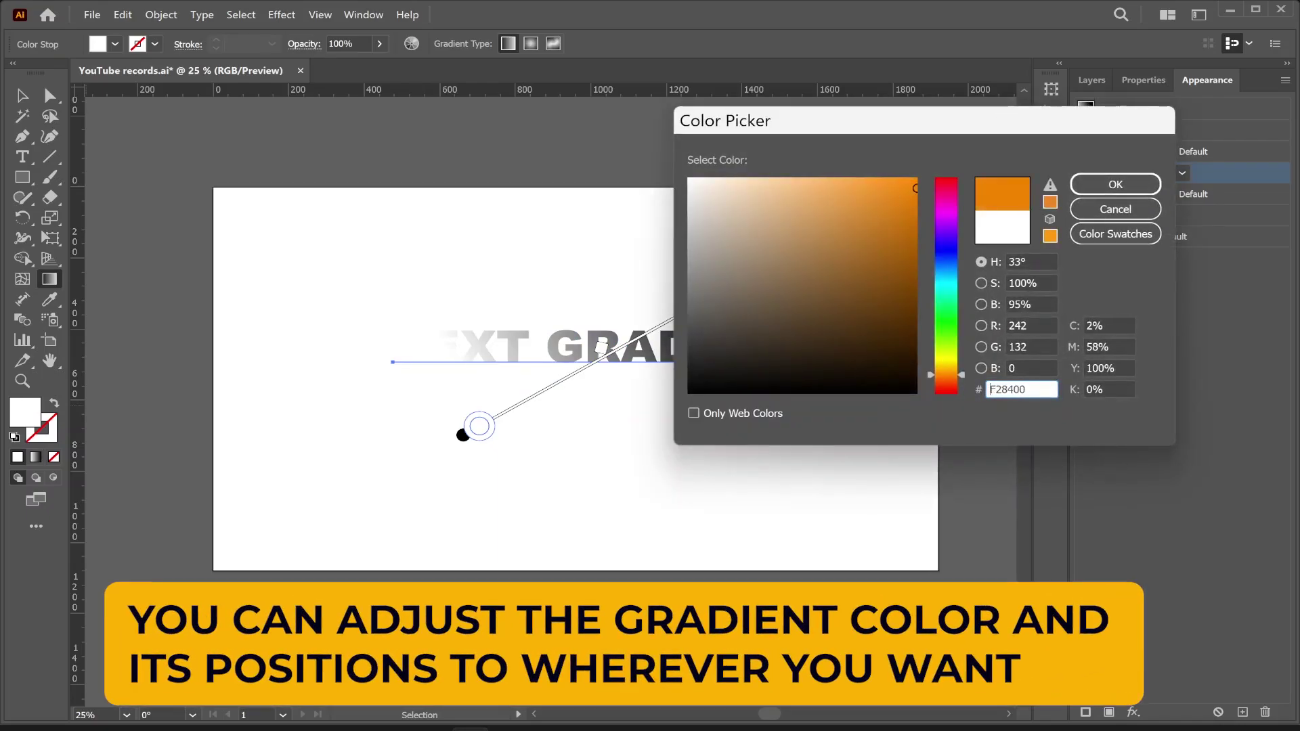
pyautogui.click(1115, 184)
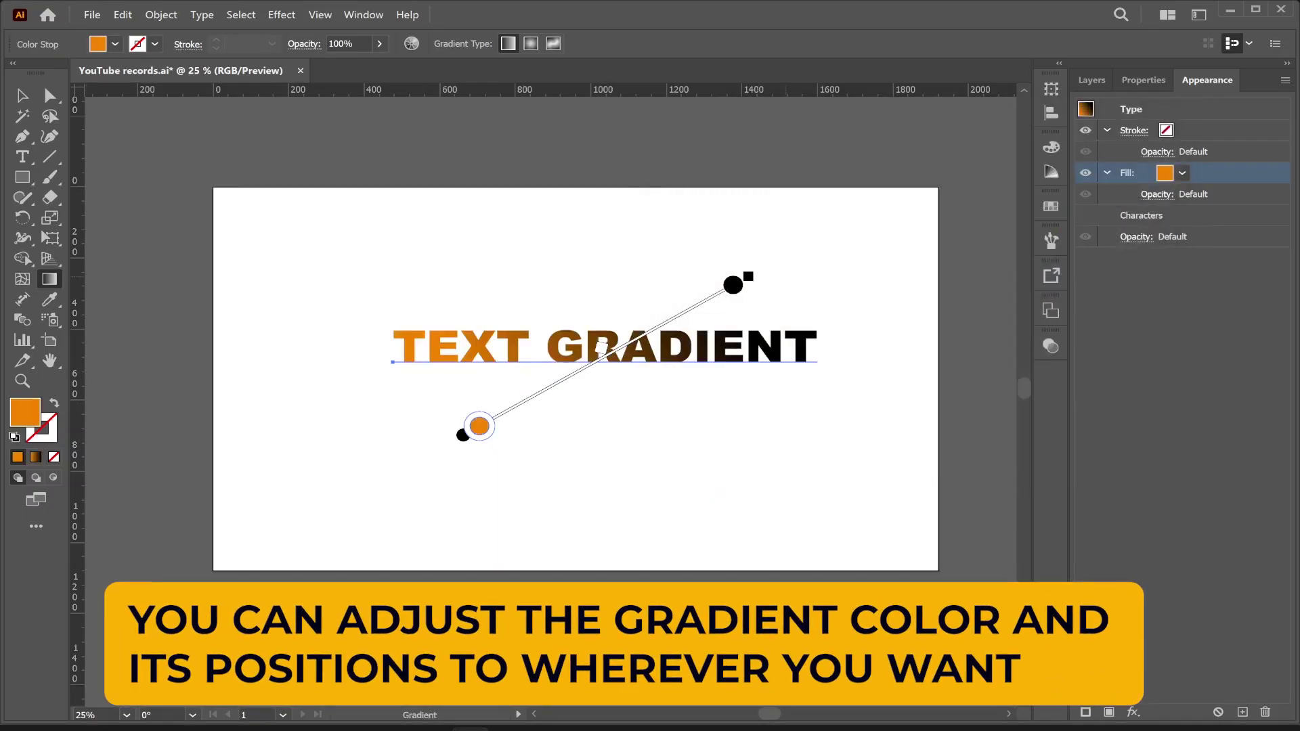
# Step: Change the black color stop of the text gradient to a deep blue with a hue of 231°
pyautogui.click(733, 285)
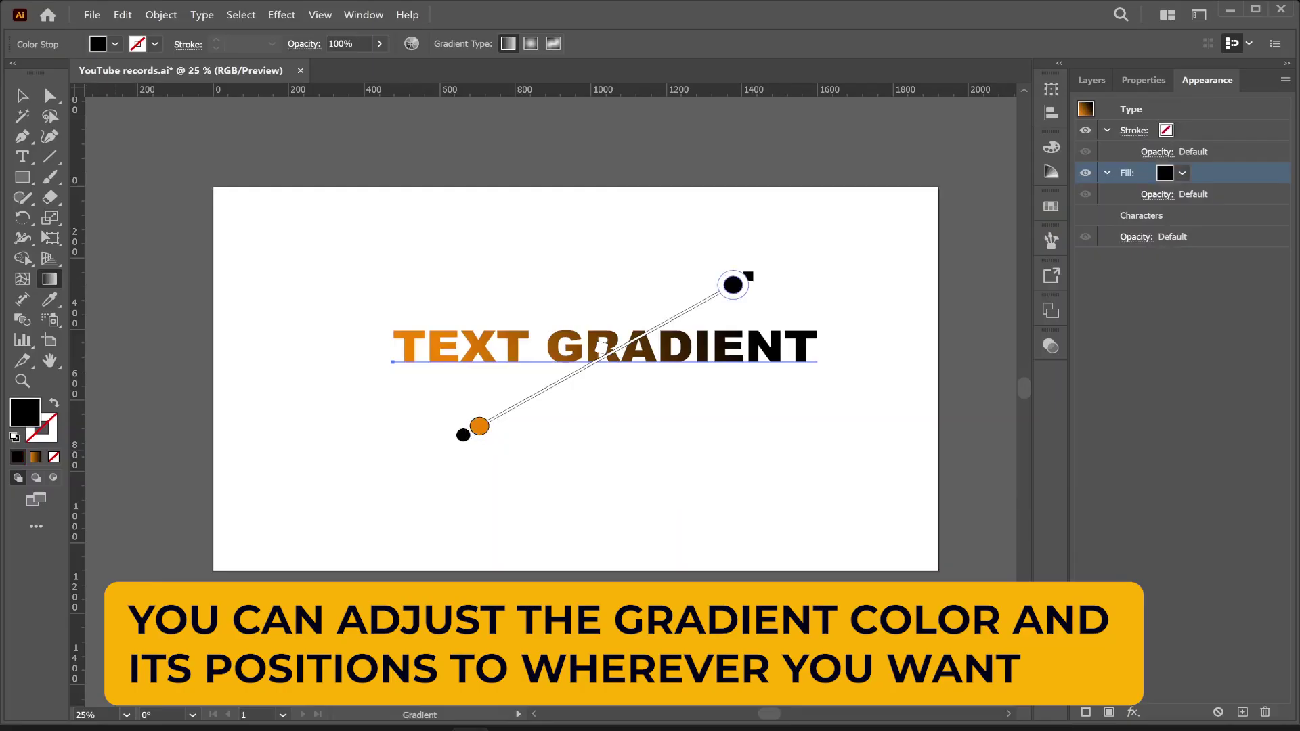
pyautogui.doubleClick(736, 281)
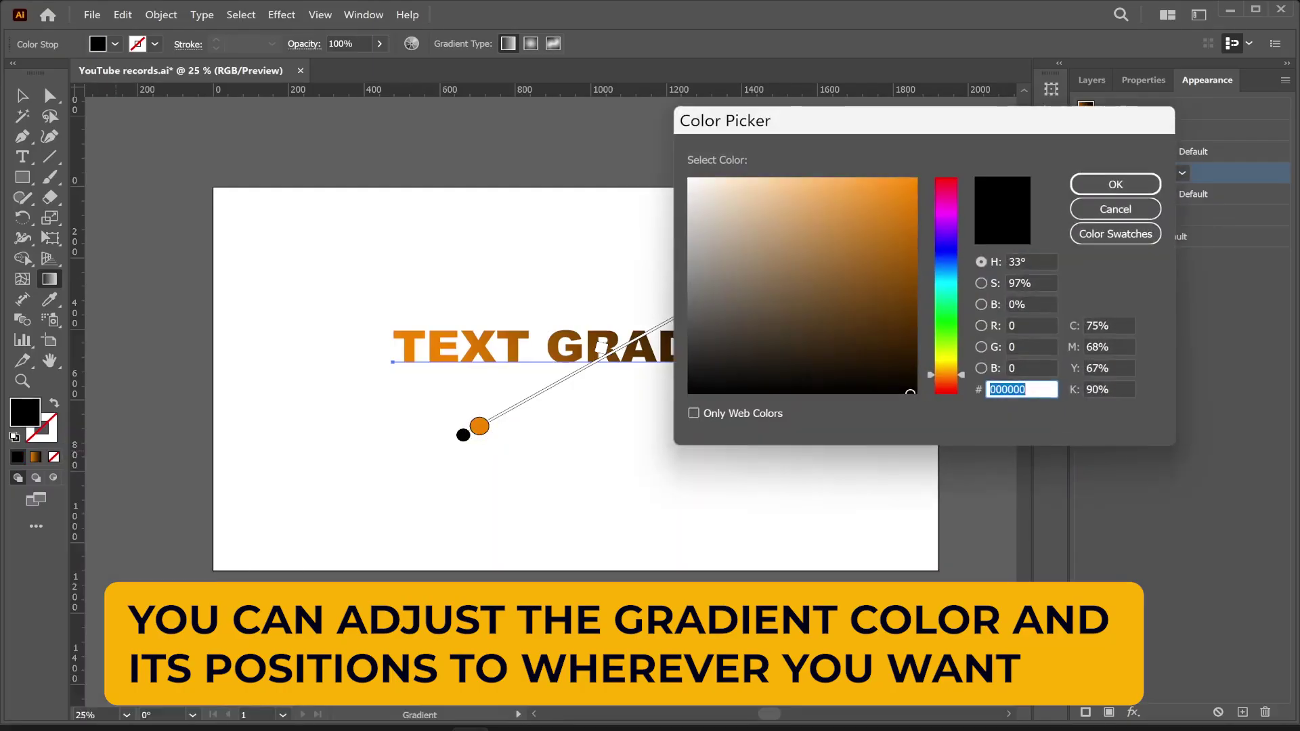
pyautogui.click(947, 256)
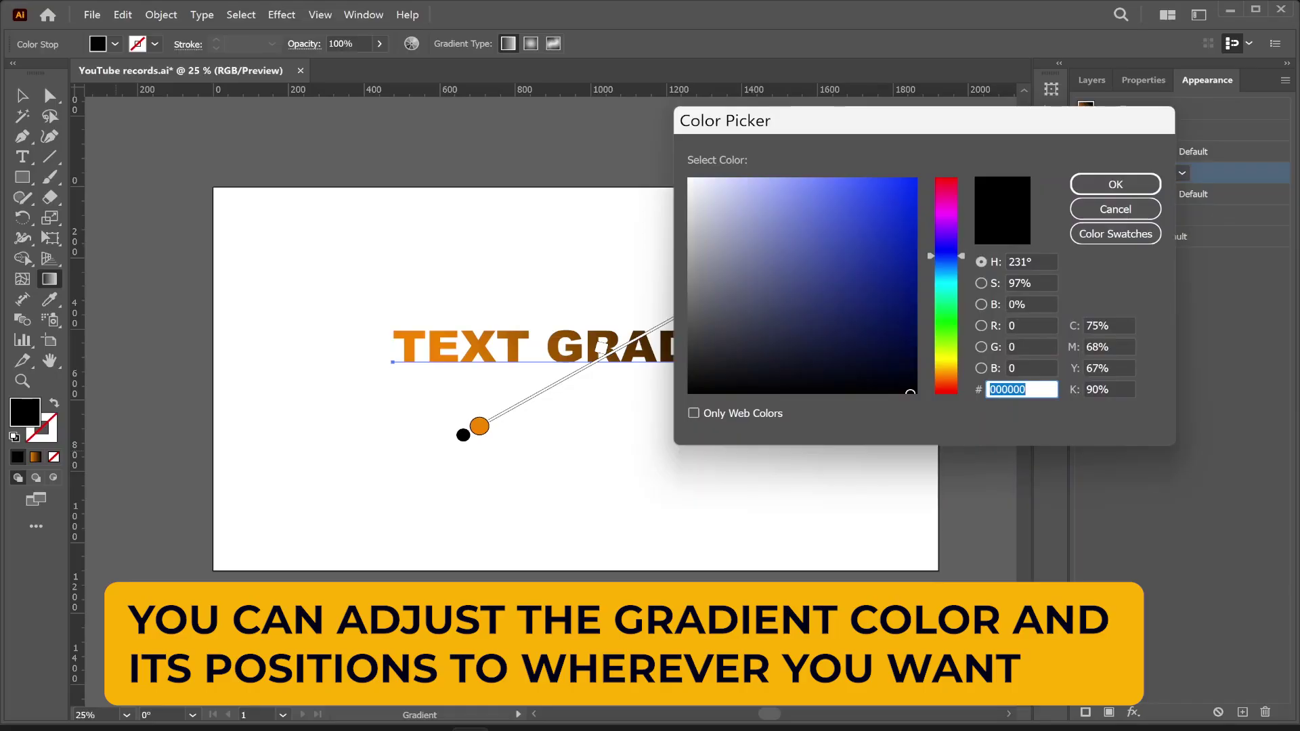
pyautogui.click(903, 224)
pyautogui.click(1115, 184)
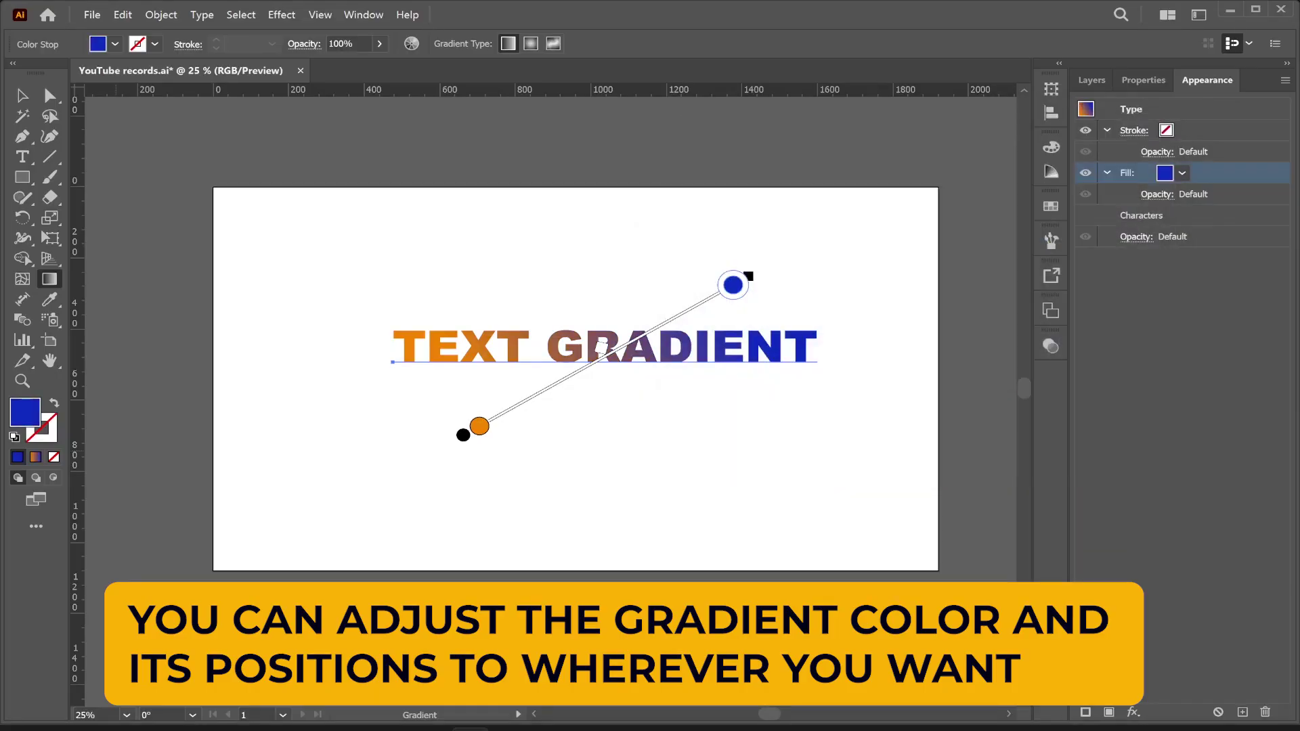
# Step: Shift the gradient's midpoint toward the orange stop and redraw the gradient horizontally across the text
pyautogui.moveTo(756, 272); pyautogui.dragTo(767, 292)
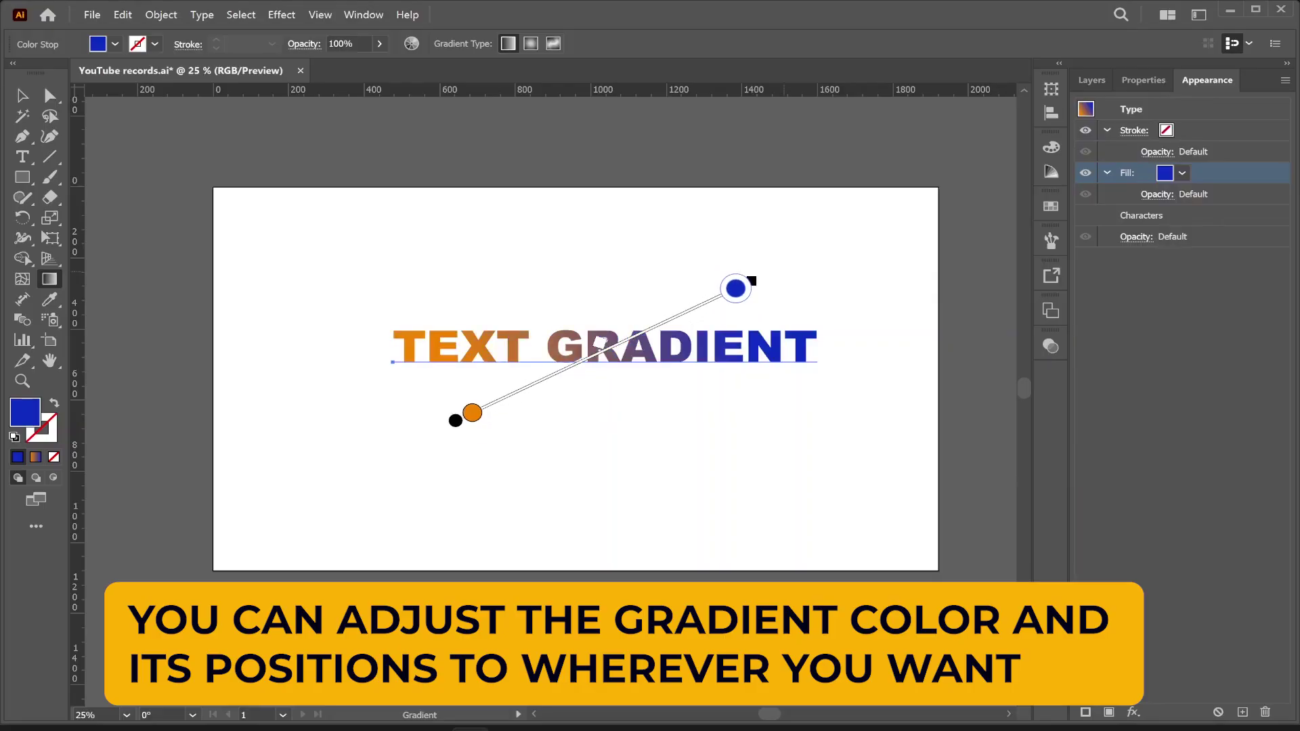
pyautogui.moveTo(601, 342); pyautogui.dragTo(554, 365)
pyautogui.click(473, 413)
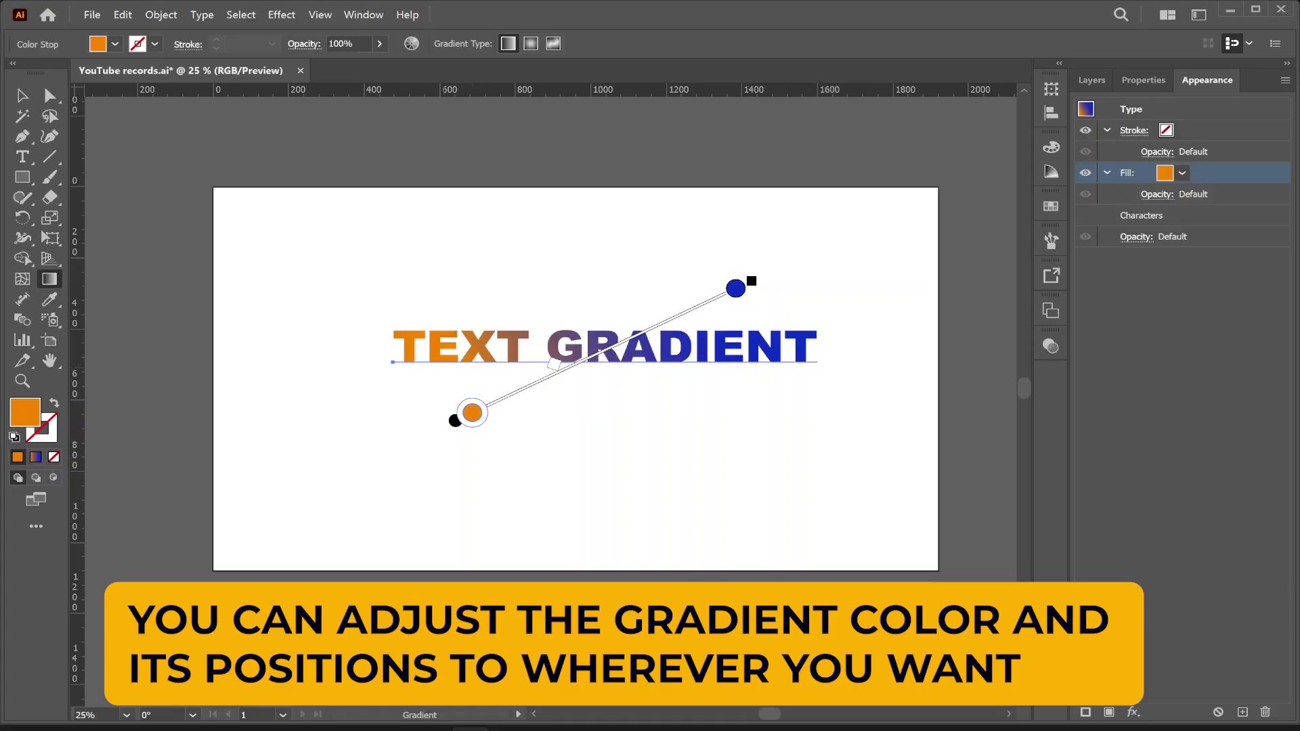
pyautogui.moveTo(341, 355)
pyautogui.mouseDown()
pyautogui.moveTo(720, 354)
pyautogui.moveTo(815, 368)
pyautogui.moveTo(873, 353)
pyautogui.mouseUp()
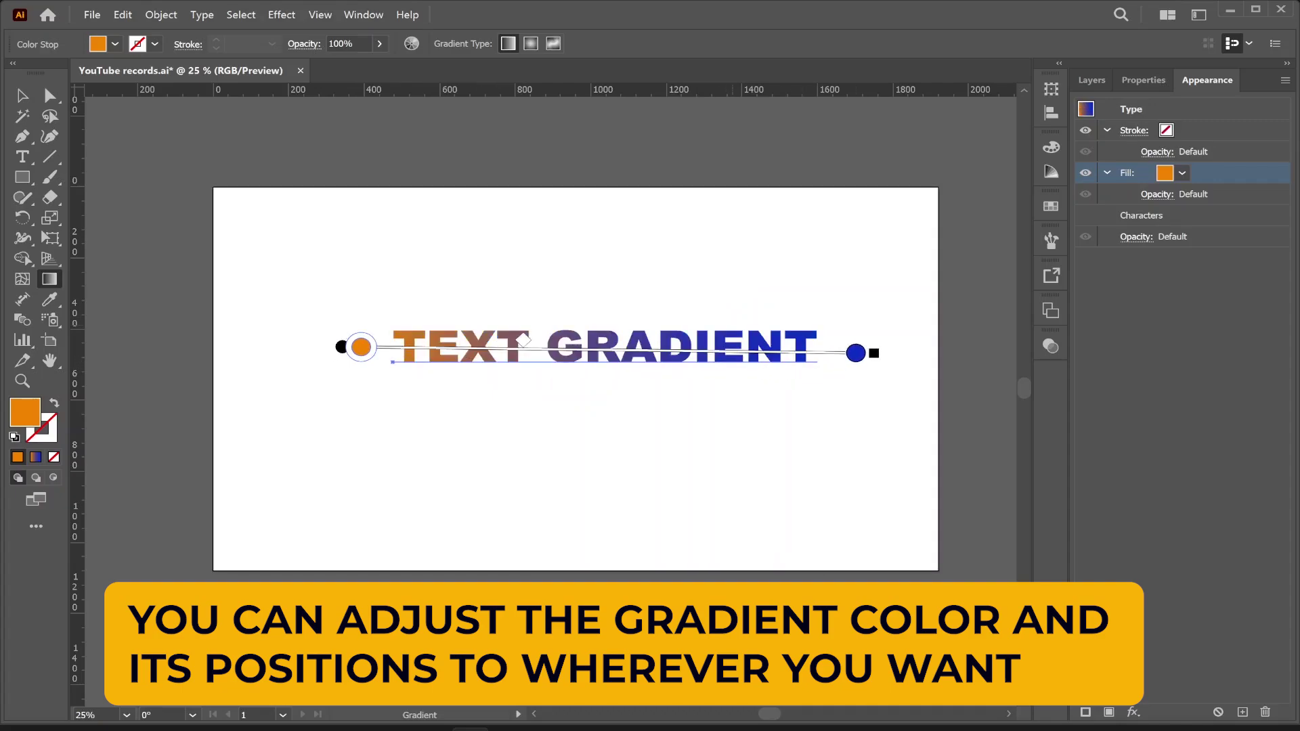
# Step: Redraw the gradient vertically through the text, placing the orange stop above the letters and the blue stop just below them
pyautogui.moveTo(873, 353)
pyautogui.mouseDown()
pyautogui.moveTo(754, 677)
pyautogui.moveTo(338, 677)
pyautogui.moveTo(608, 678)
pyautogui.mouseUp()
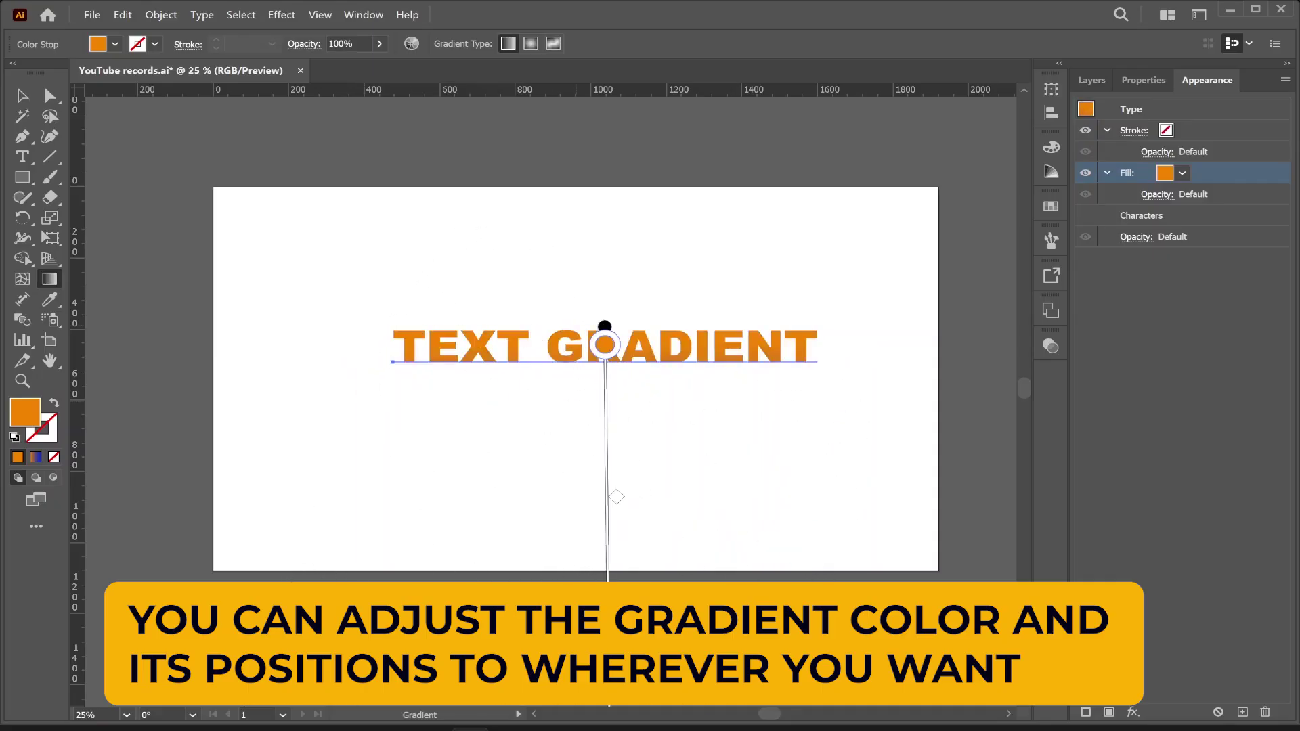
pyautogui.moveTo(605, 345)
pyautogui.mouseDown()
pyautogui.moveTo(589, 142)
pyautogui.moveTo(602, 144)
pyautogui.moveTo(604, 271)
pyautogui.mouseUp()
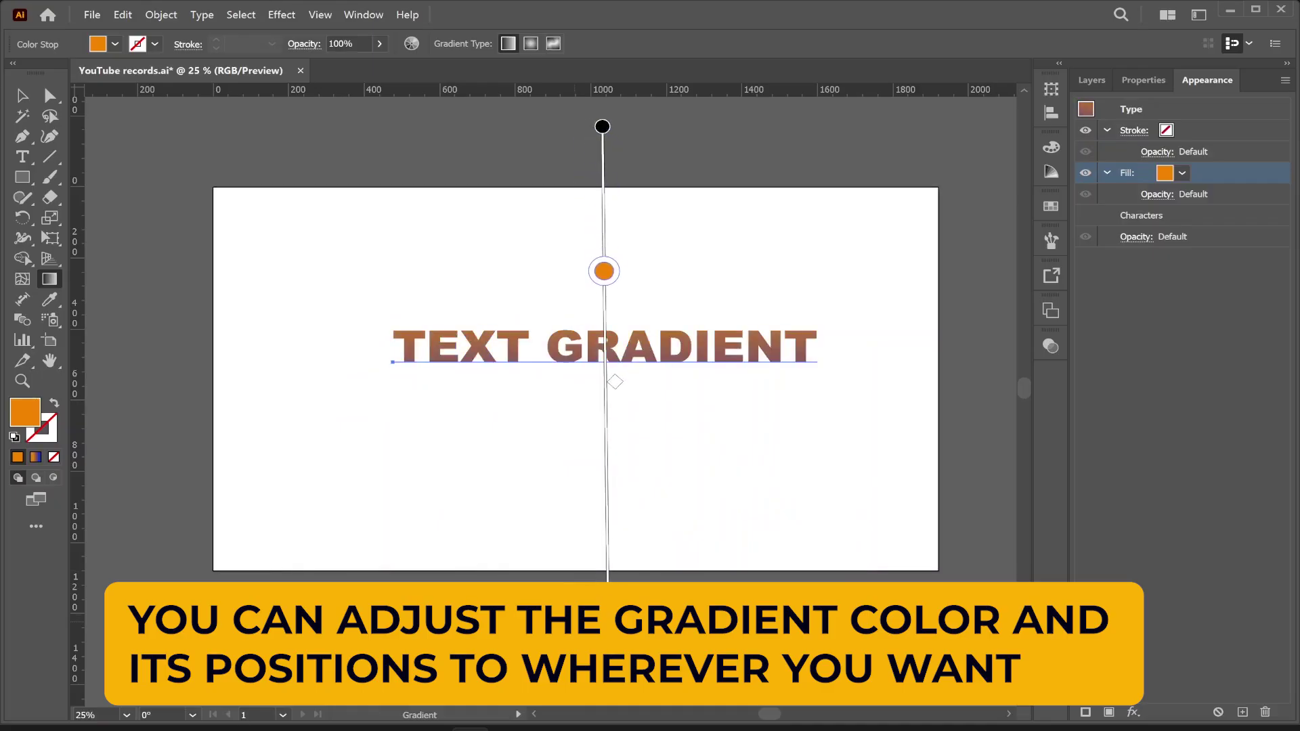
pyautogui.moveTo(608, 609); pyautogui.dragTo(606, 394)
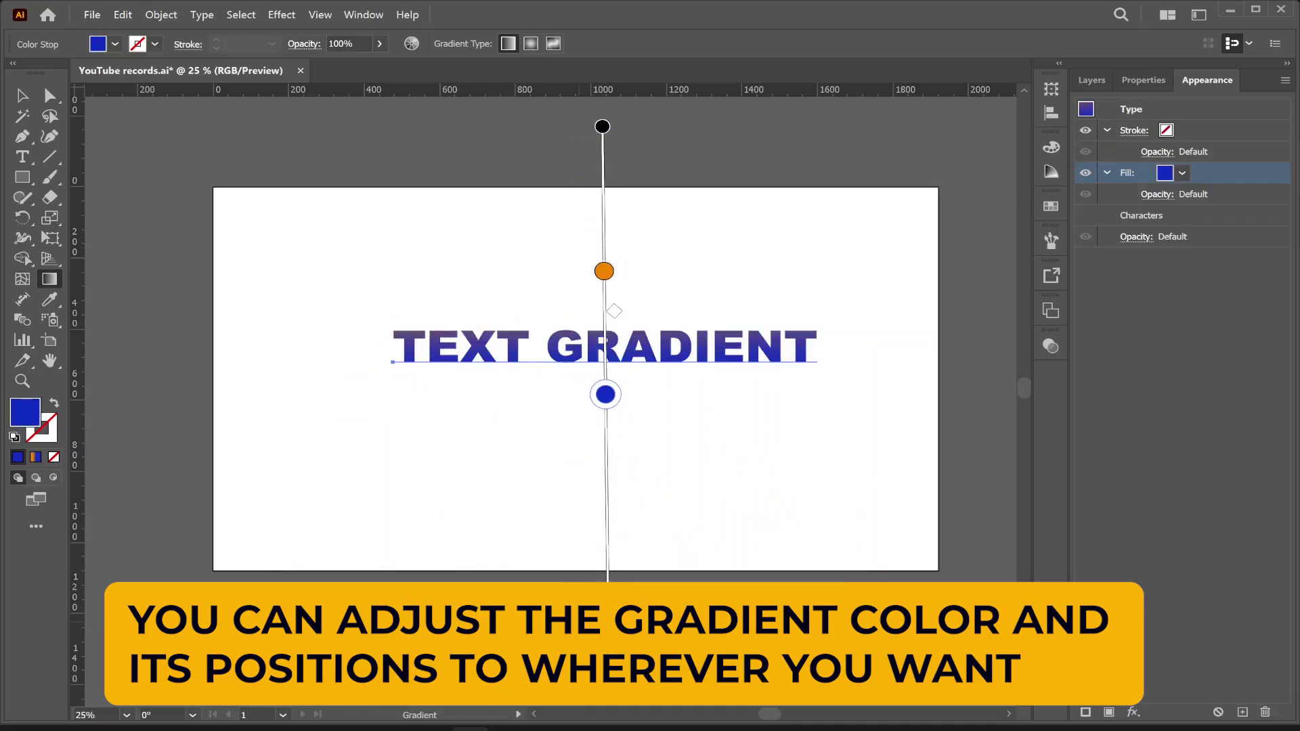
pyautogui.moveTo(604, 272); pyautogui.dragTo(605, 319)
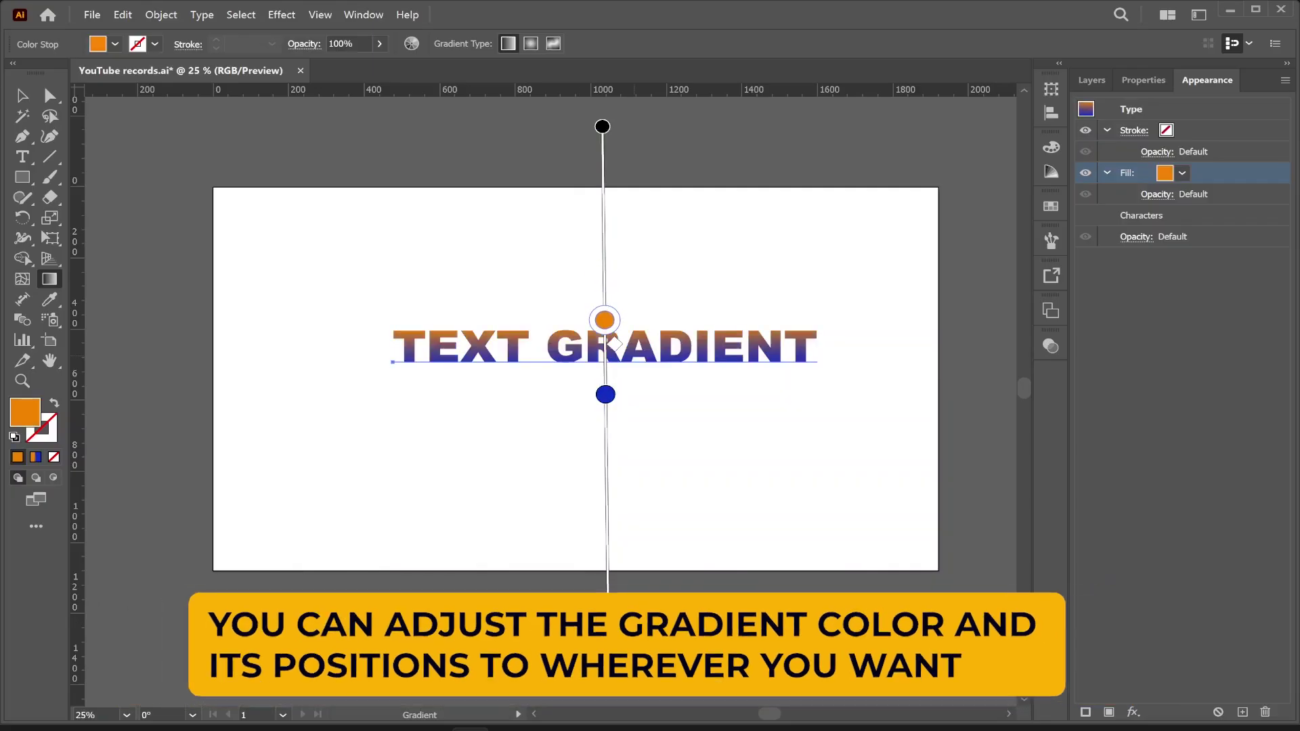
pyautogui.moveTo(604, 319); pyautogui.dragTo(604, 268)
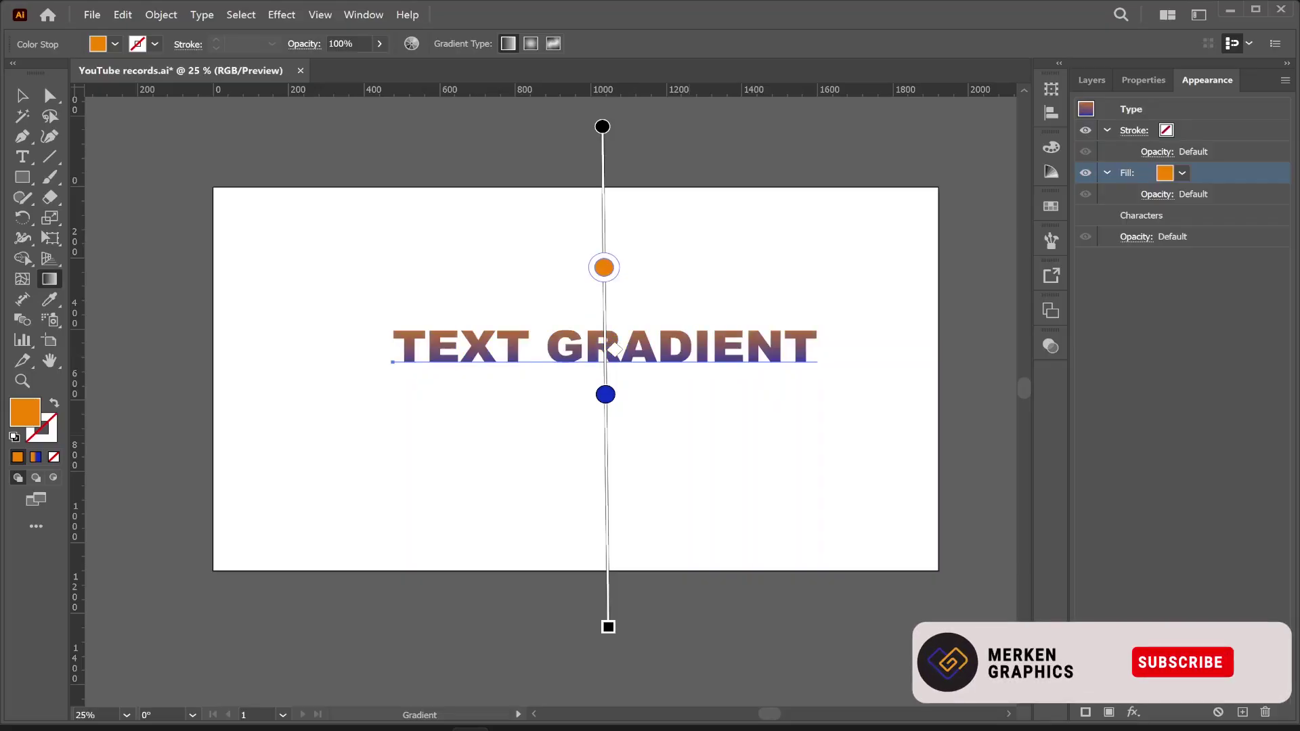
# Step: Center the gradient text on the artboard and deselect it
pyautogui.press('v')
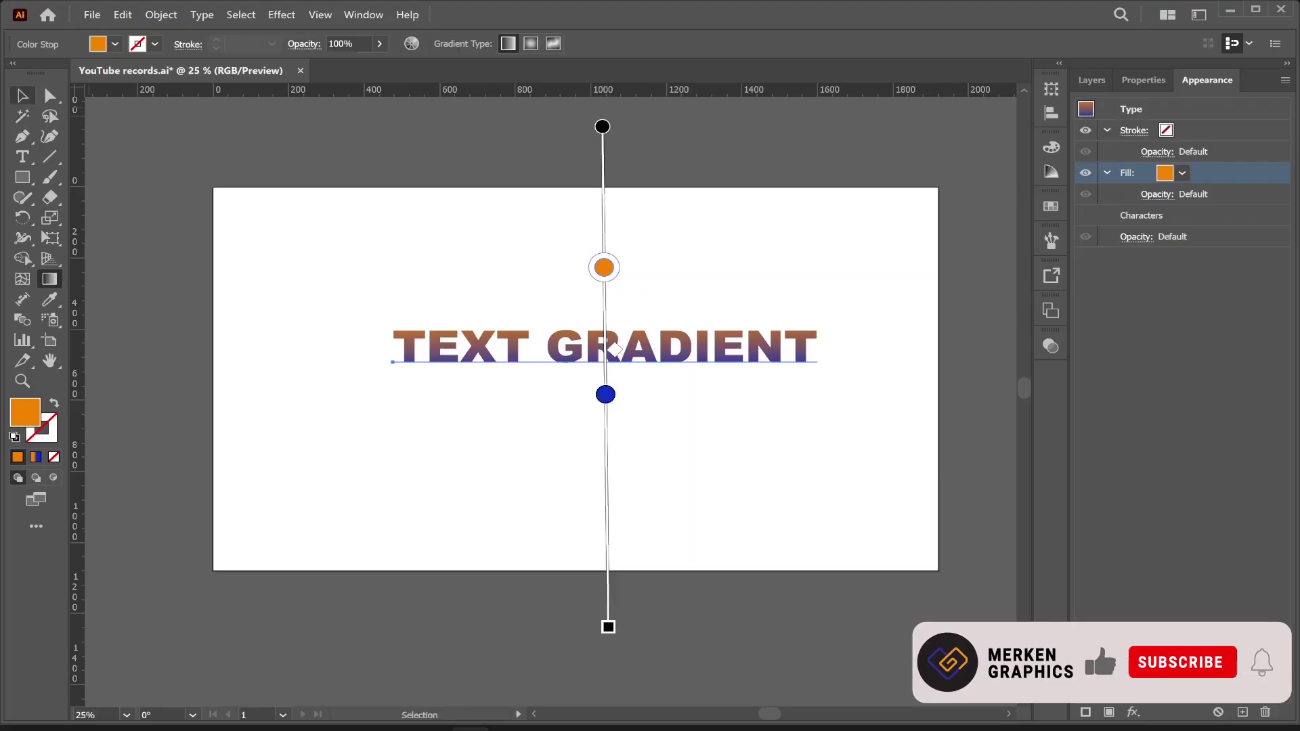
pyautogui.click(337, 136)
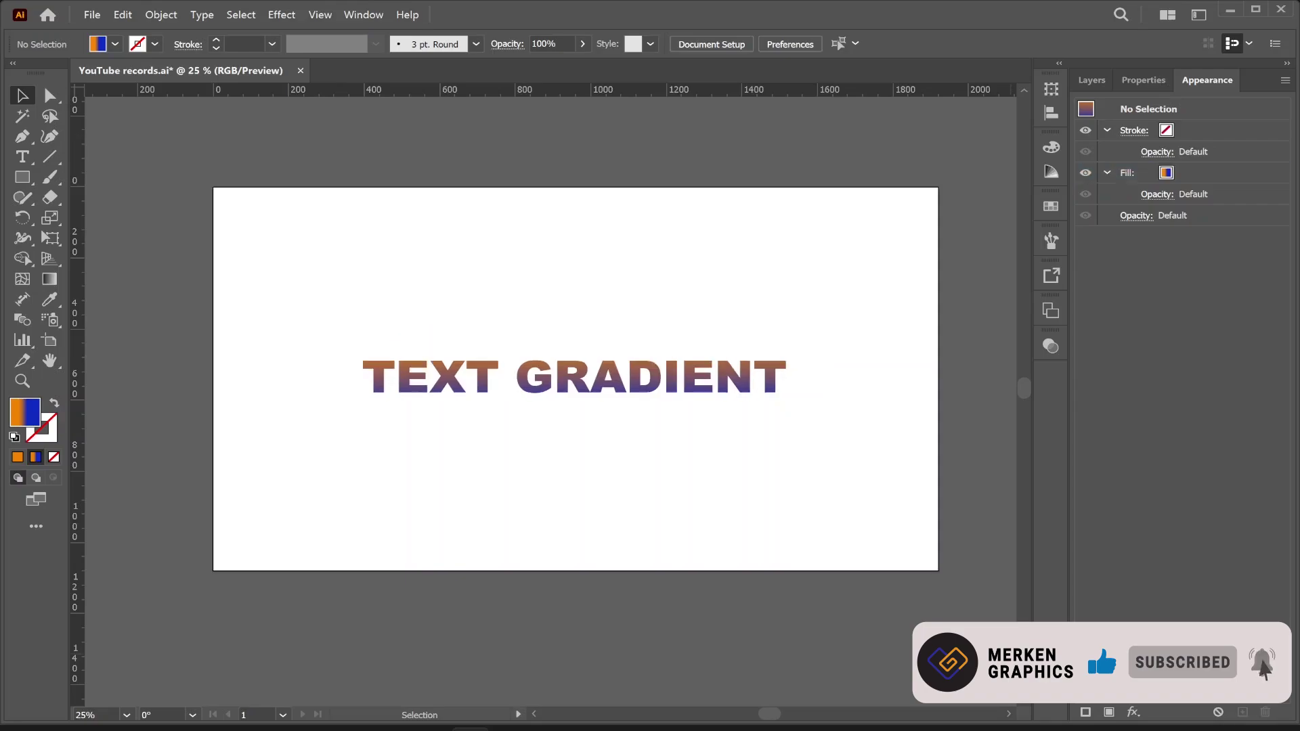
# Step: Replace the gradient text with a large area-type paragraph of placeholder text in the middle of the artboard
pyautogui.click(560, 380)
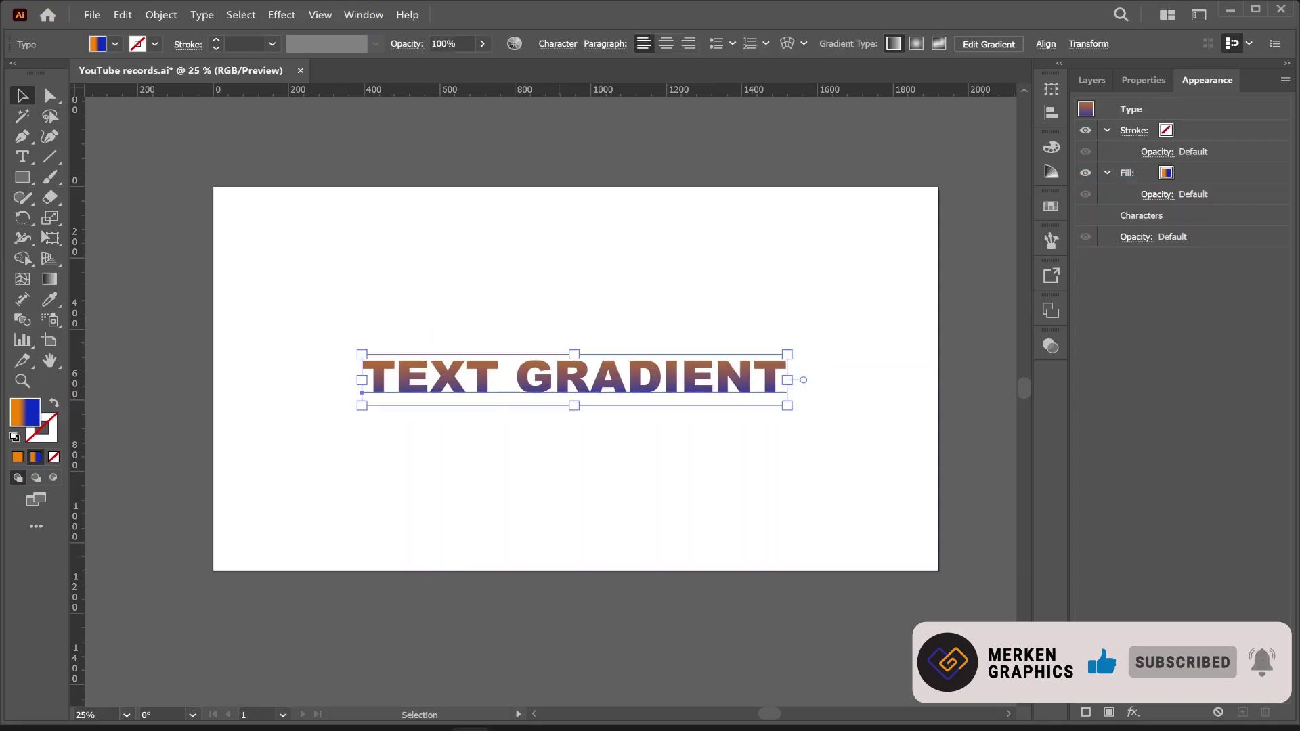
pyautogui.press('Delete')
pyautogui.click(23, 156)
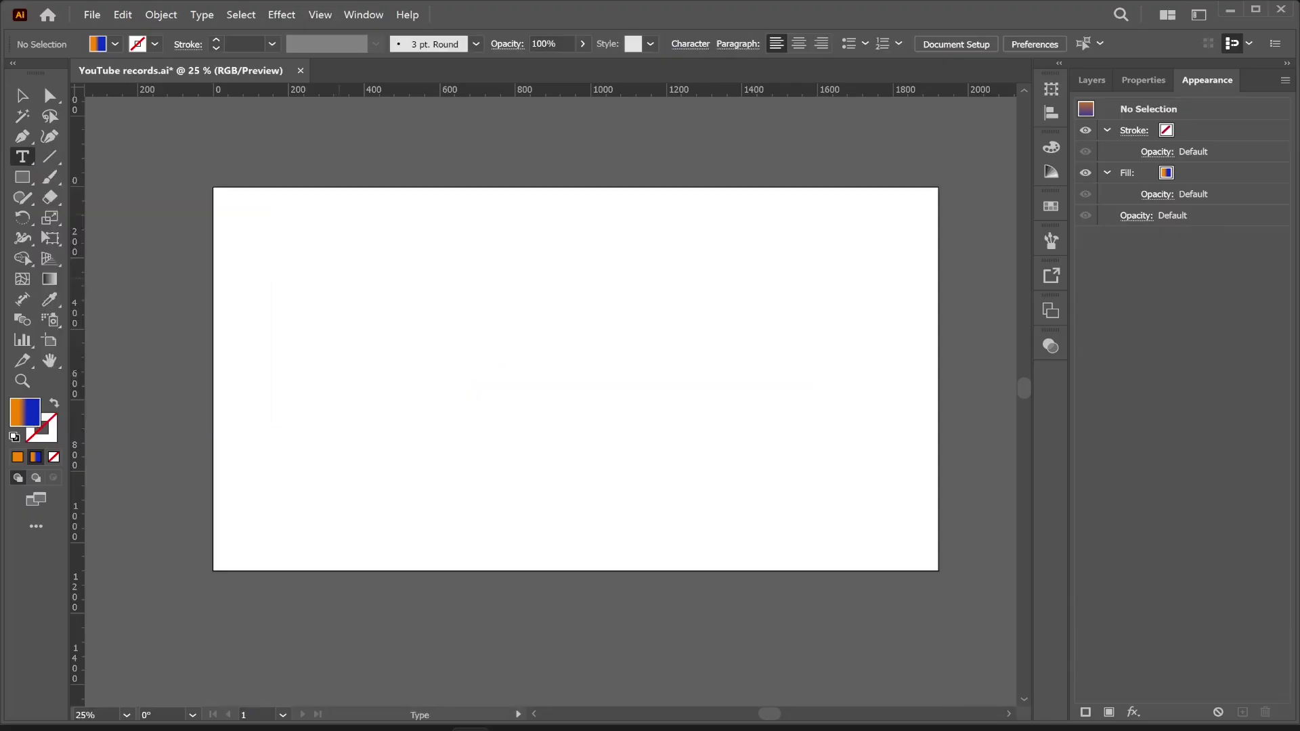
pyautogui.moveTo(353, 260); pyautogui.dragTo(842, 524)
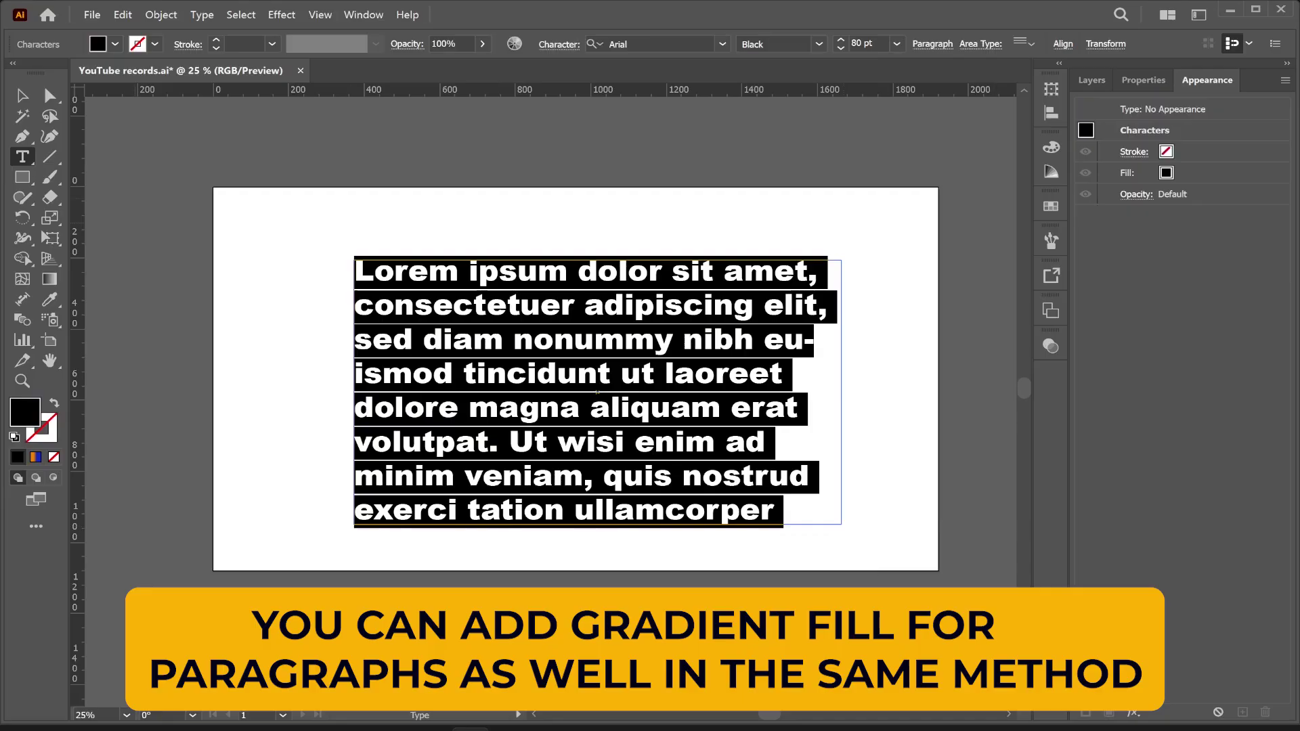
# Step: Set the fill of all the paragraph's characters to None and deselect the text
pyautogui.press('Escape')
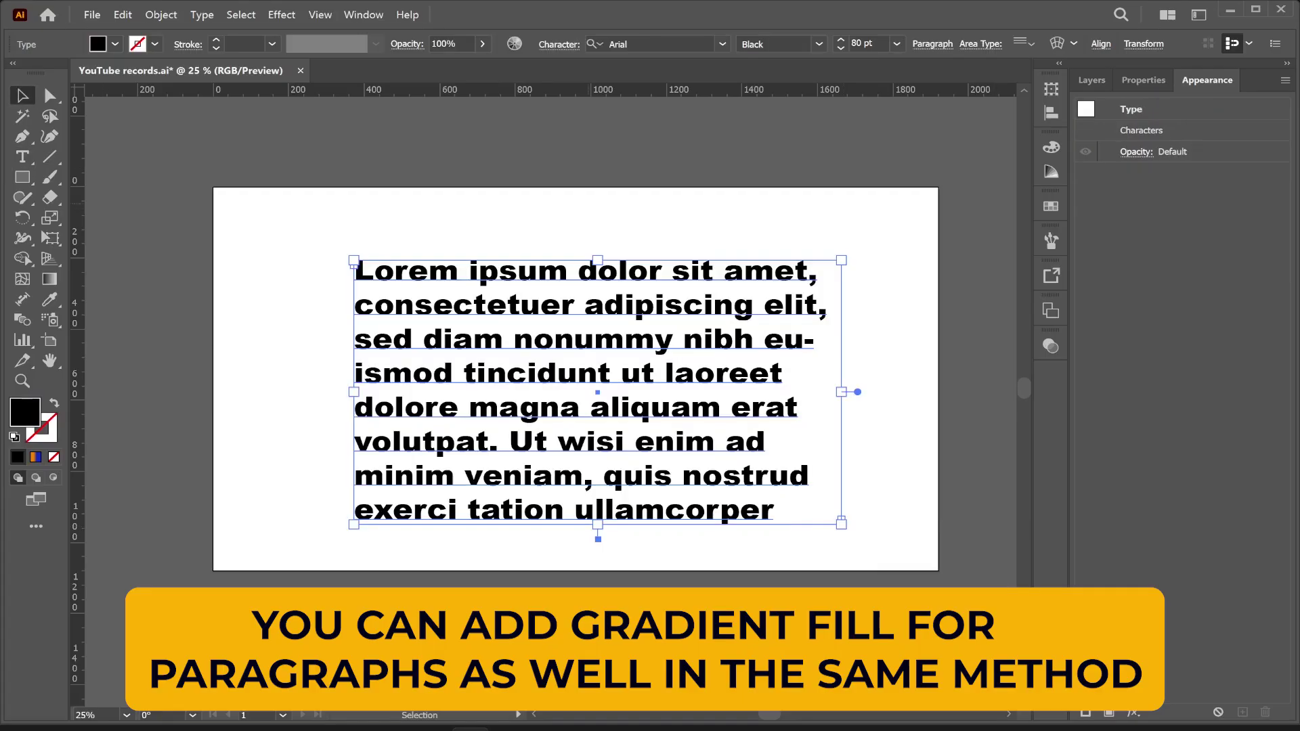
pyautogui.click(1141, 131)
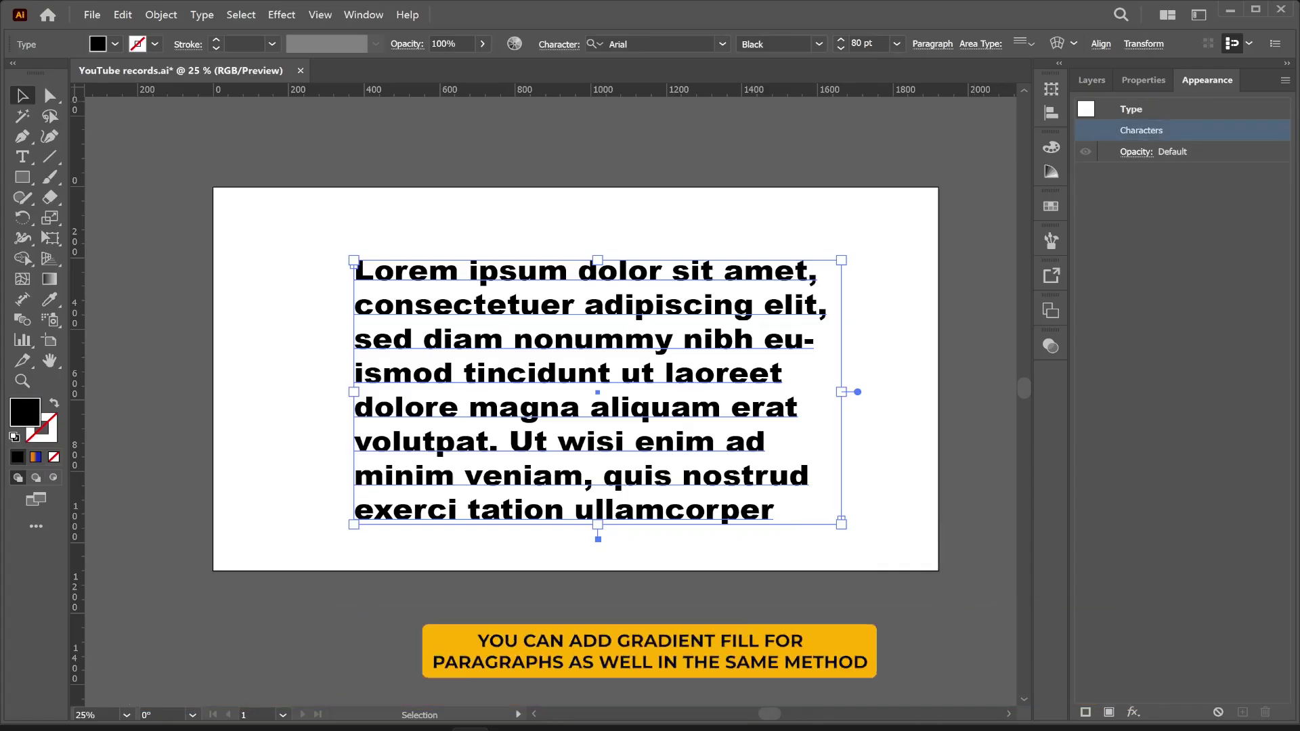
pyautogui.doubleClick(1141, 130)
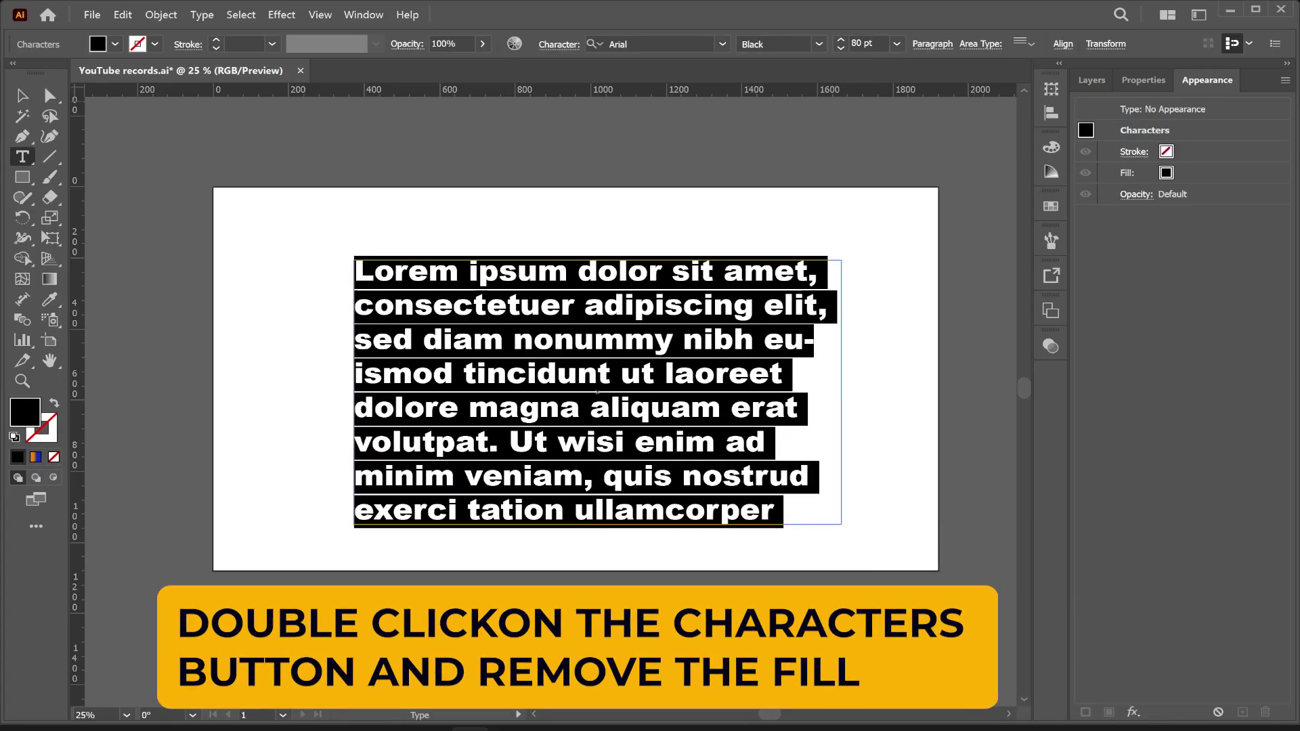
pyautogui.click(1166, 173)
pyautogui.click(1182, 174)
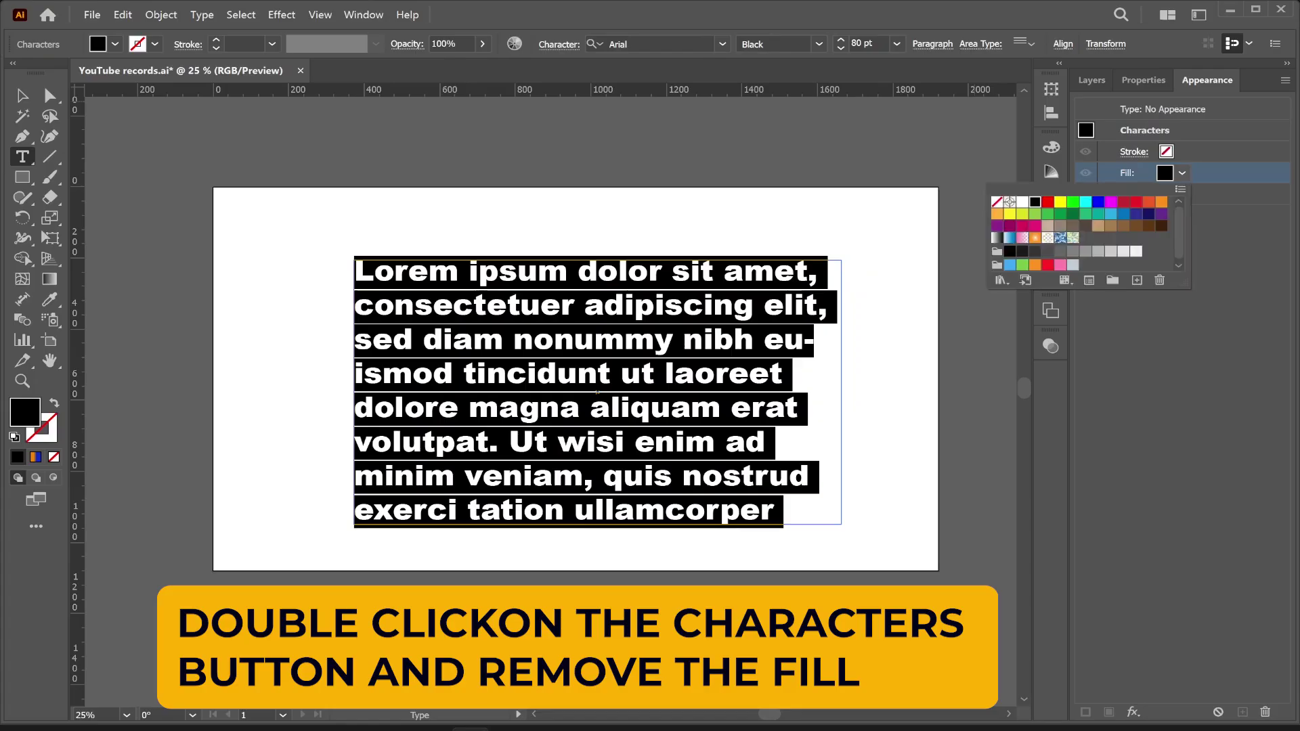
pyautogui.click(997, 202)
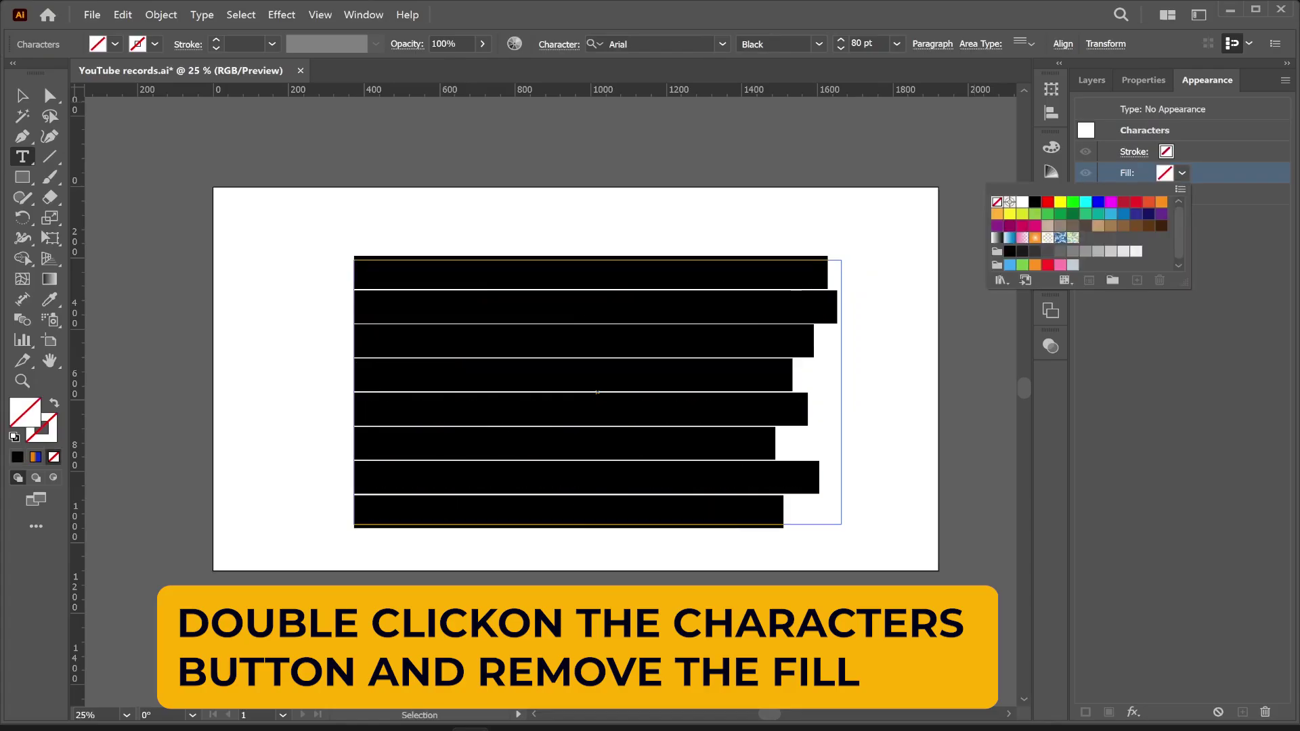
pyautogui.hotkey('ctrl', 'shift', 'a')
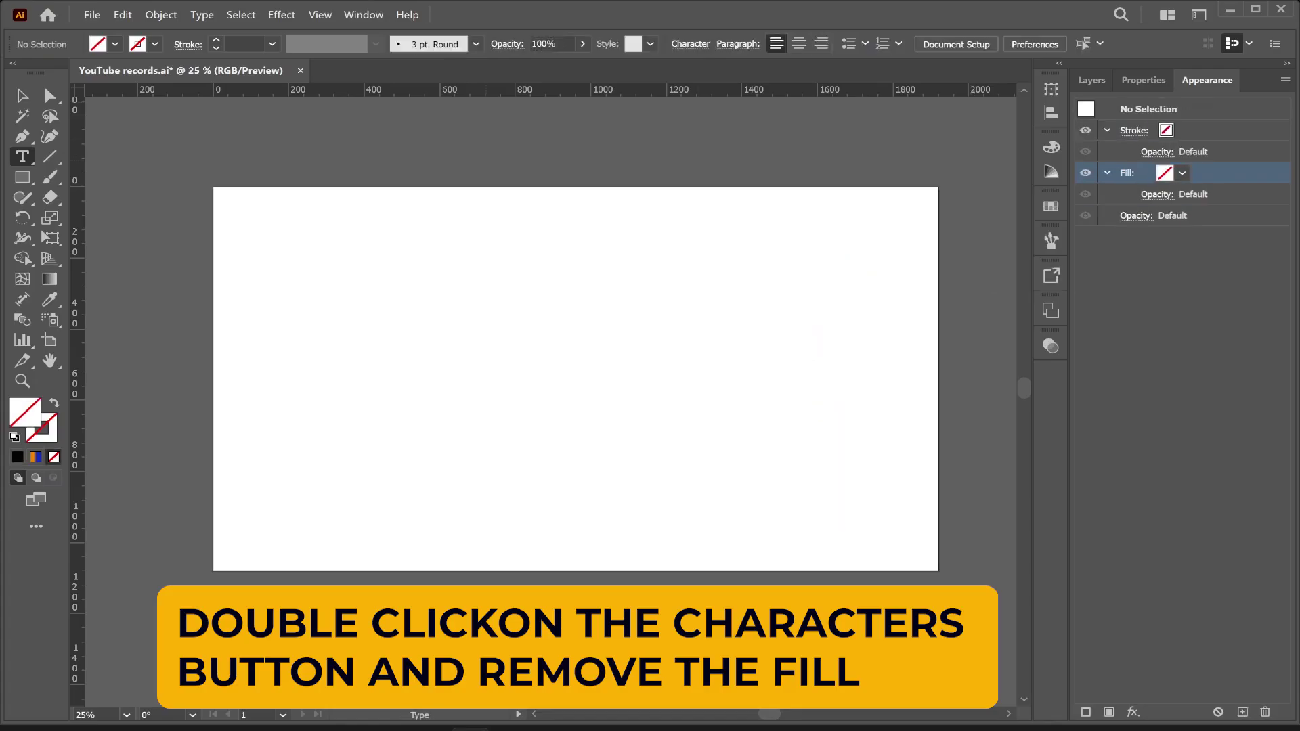
pyautogui.press('v')
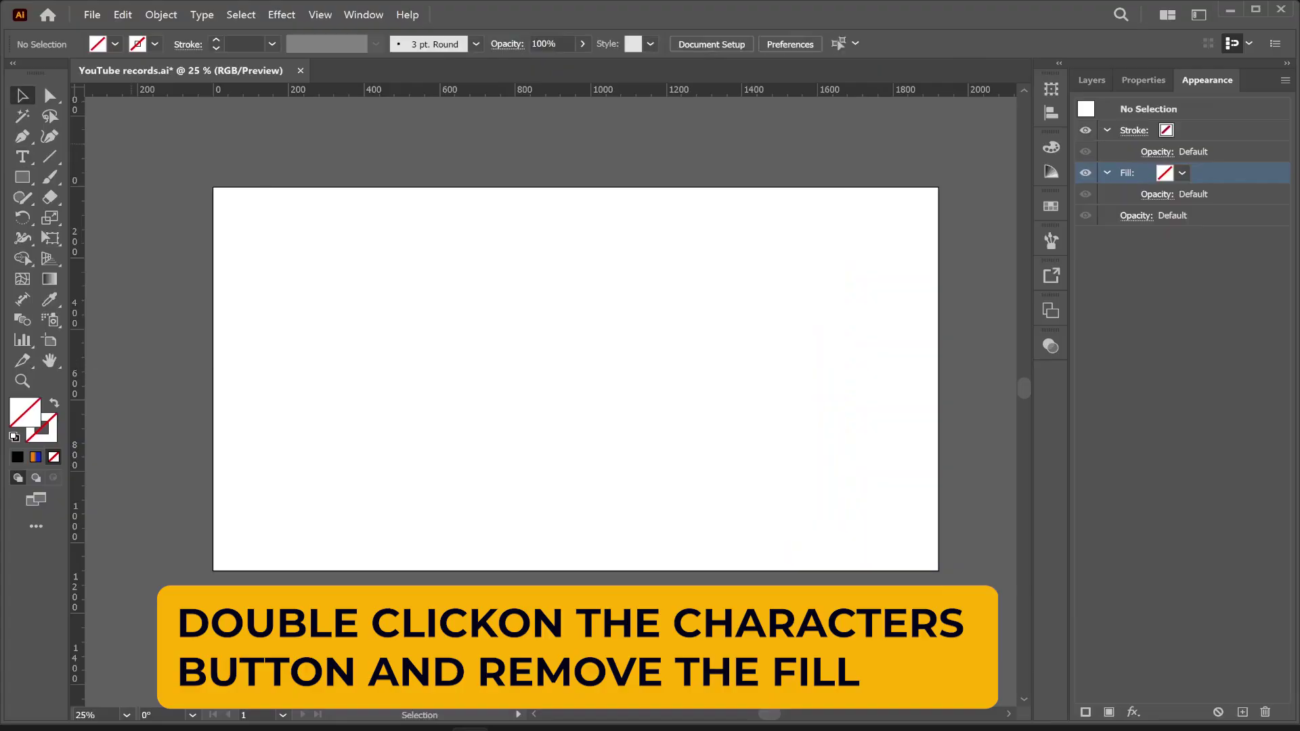
# Step: Add a new fill to the paragraph at the type level and set it to the white-to-black linear gradient swatch
pyautogui.click(576, 312)
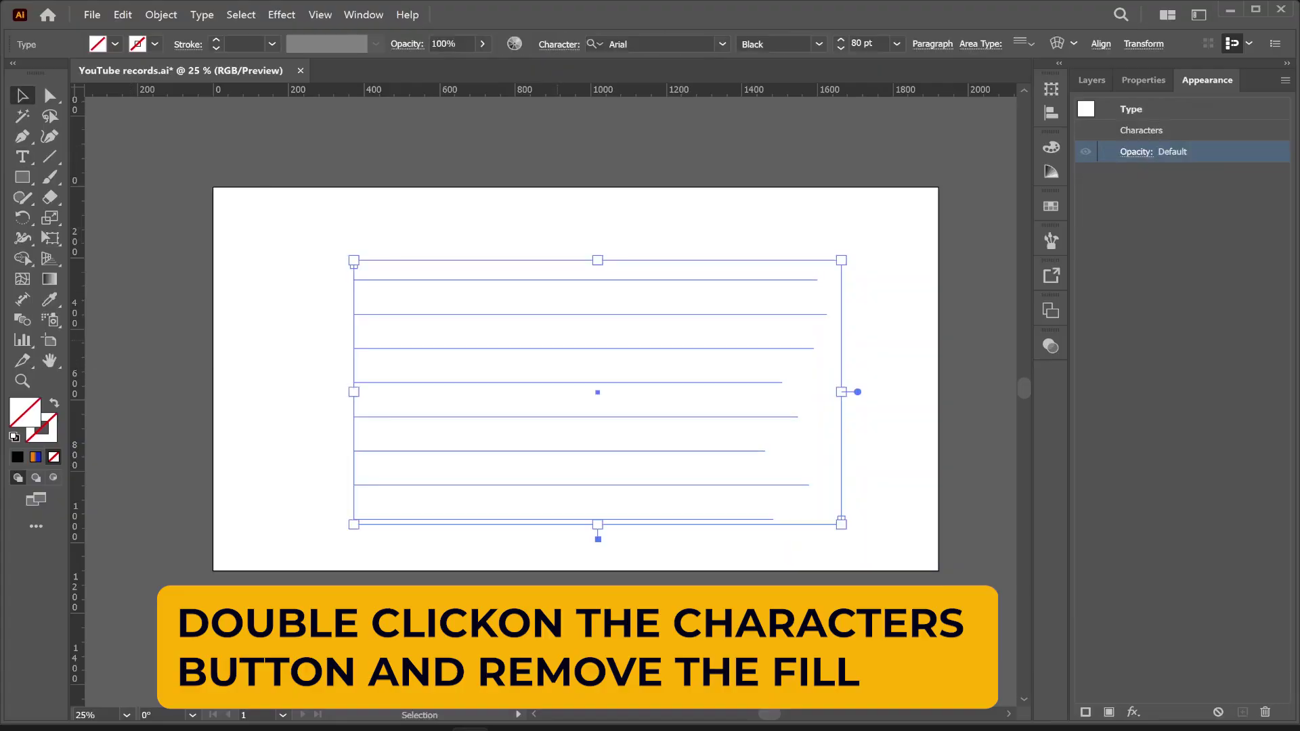
pyautogui.click(1131, 109)
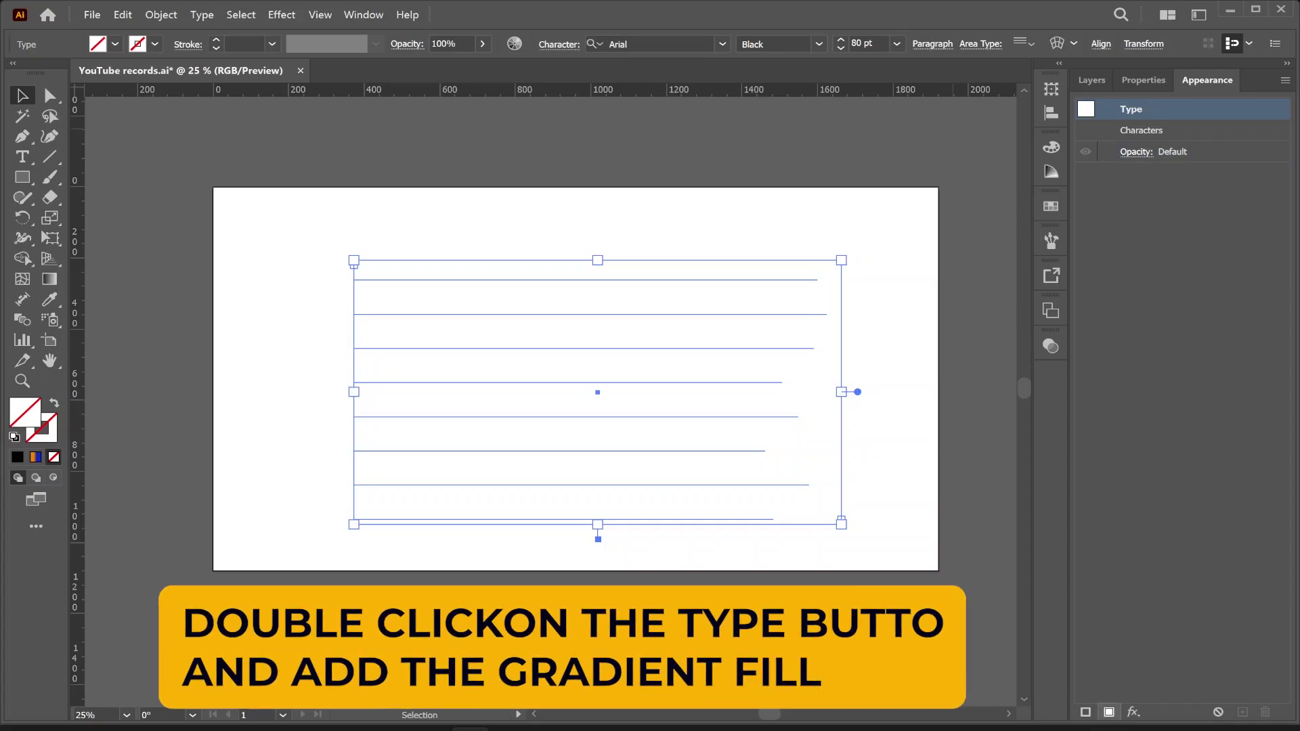
pyautogui.click(1109, 712)
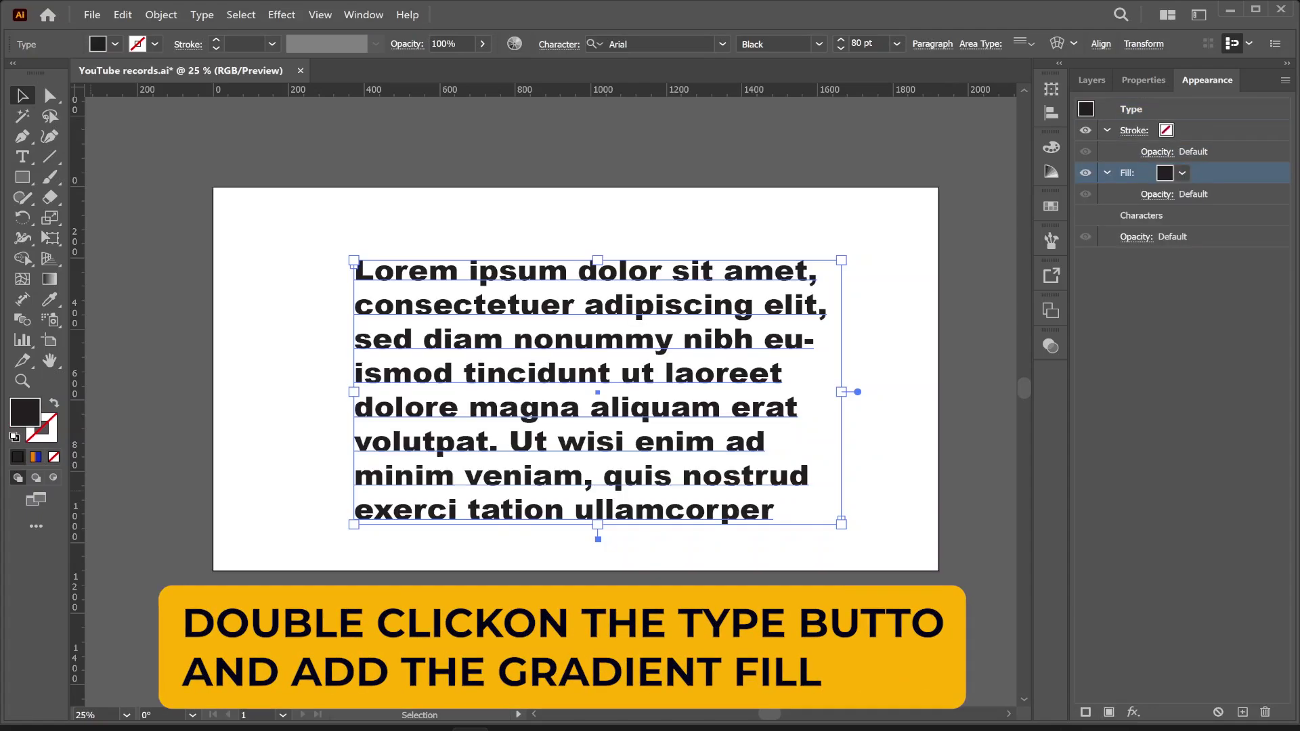
pyautogui.click(116, 44)
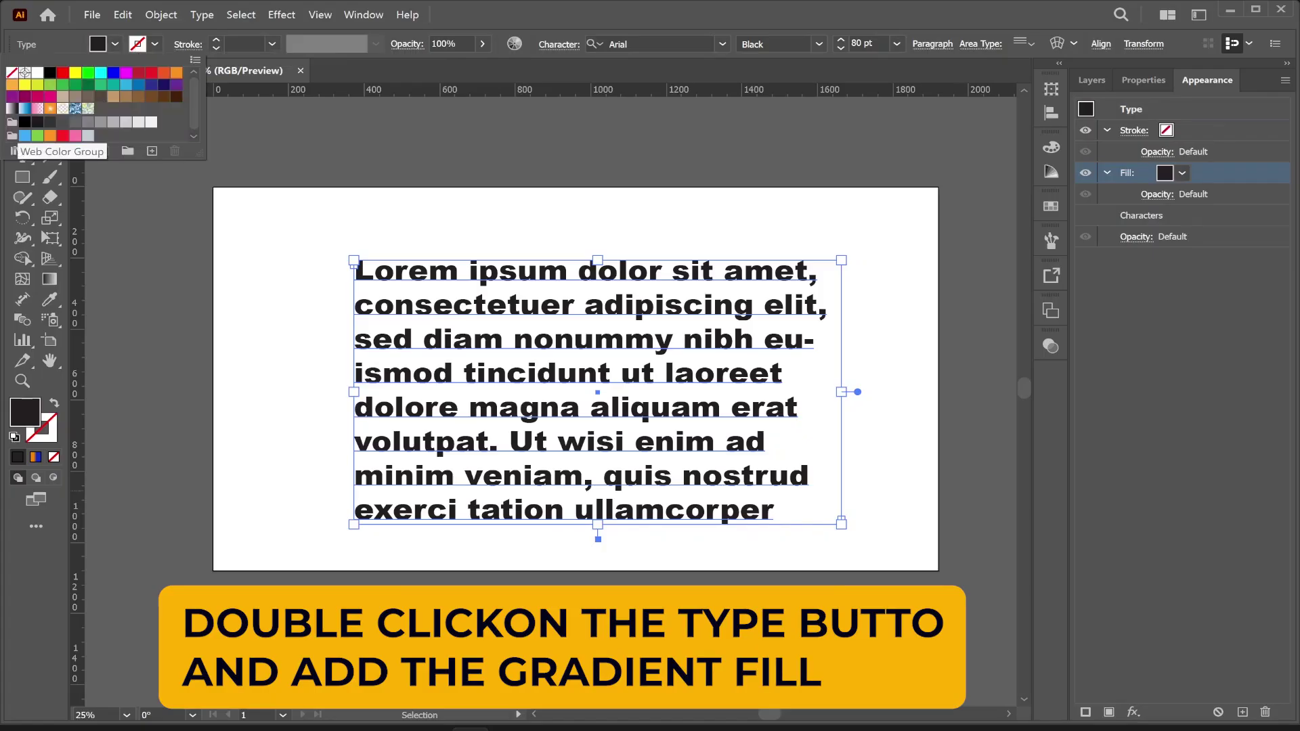
pyautogui.click(12, 108)
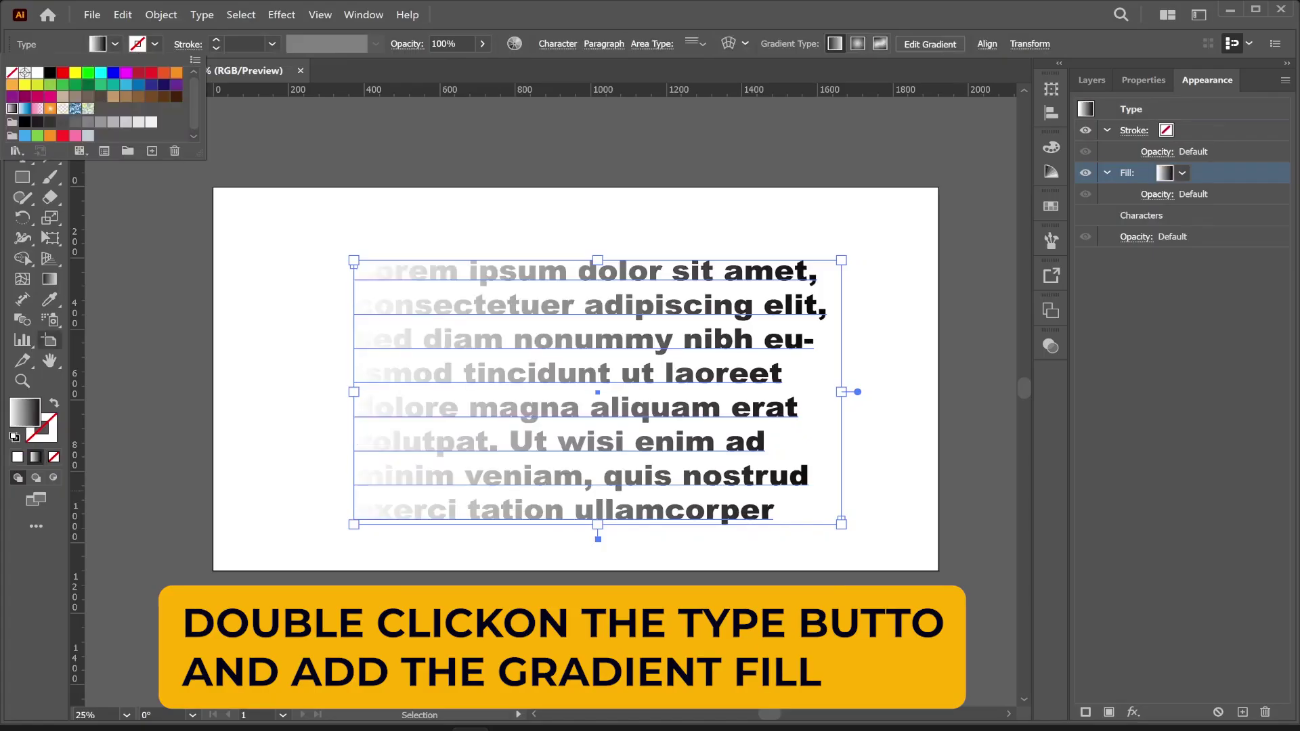
# Step: Redraw the paragraph's gradient diagonally, from below its lower-left corner to beyond its upper-right corner
pyautogui.click(49, 279)
pyautogui.click(49, 279)
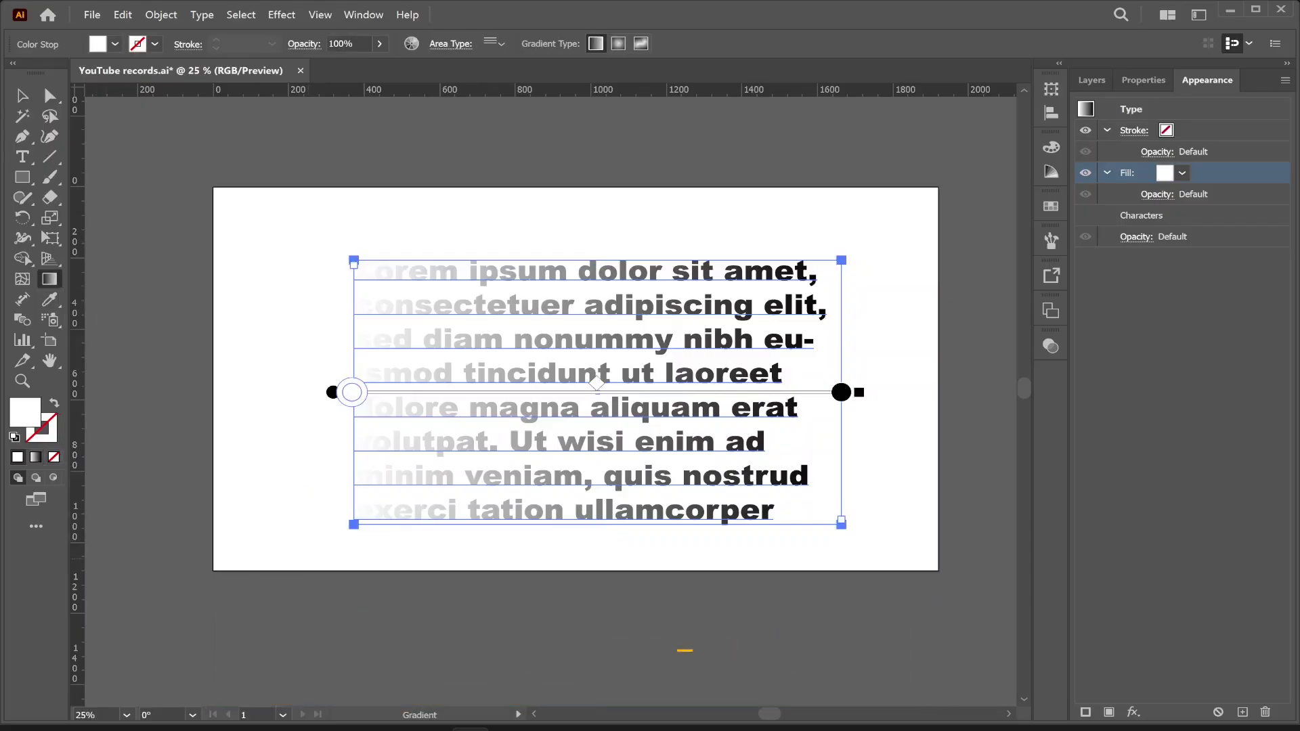
pyautogui.moveTo(292, 569); pyautogui.dragTo(881, 231)
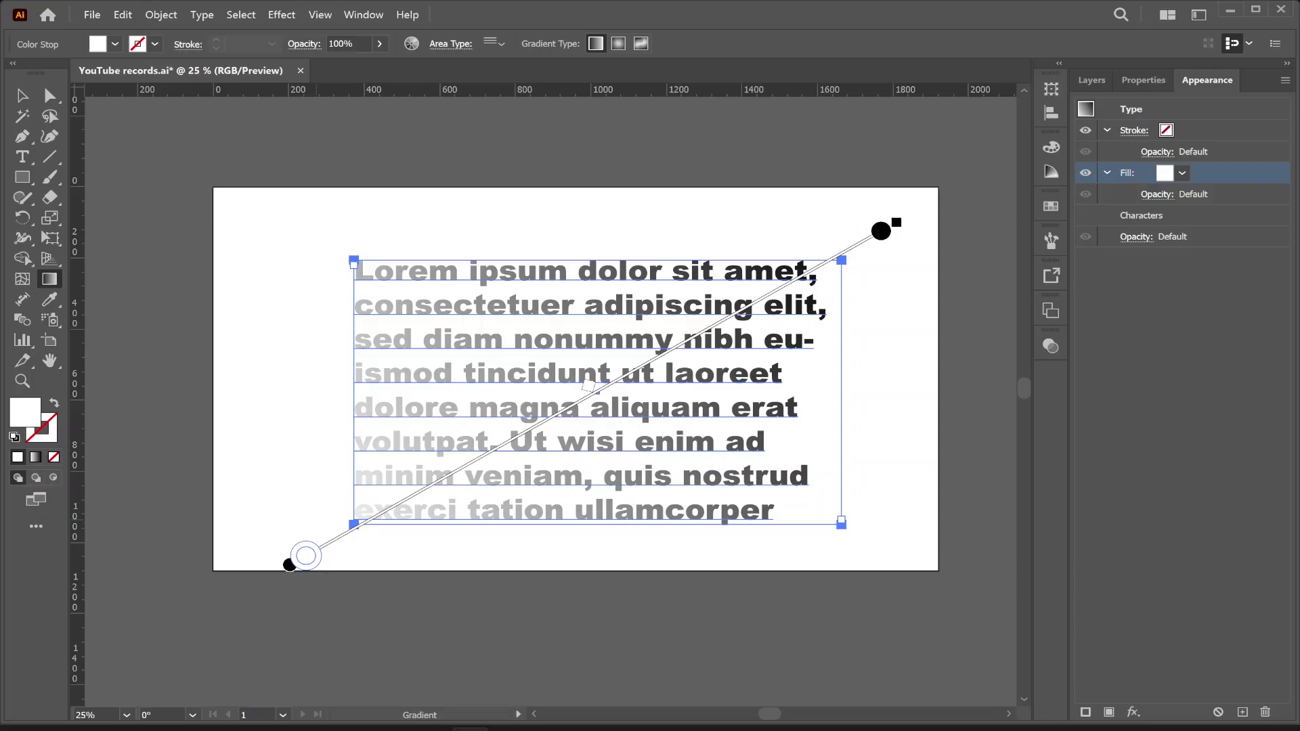
# Step: Recolor the gradient's white stop to orange EF870A and its black stop to a saturated blue with a 241° hue
pyautogui.doubleClick(25, 411)
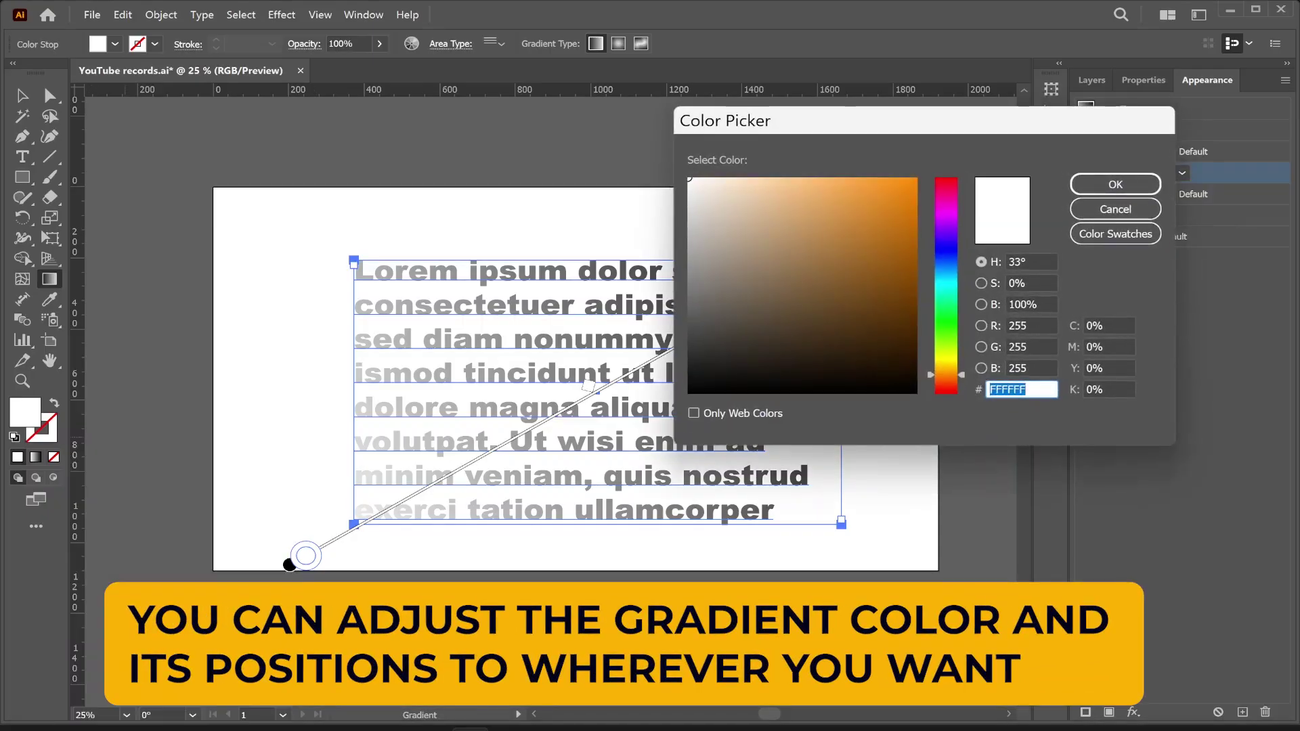
pyautogui.click(907, 191)
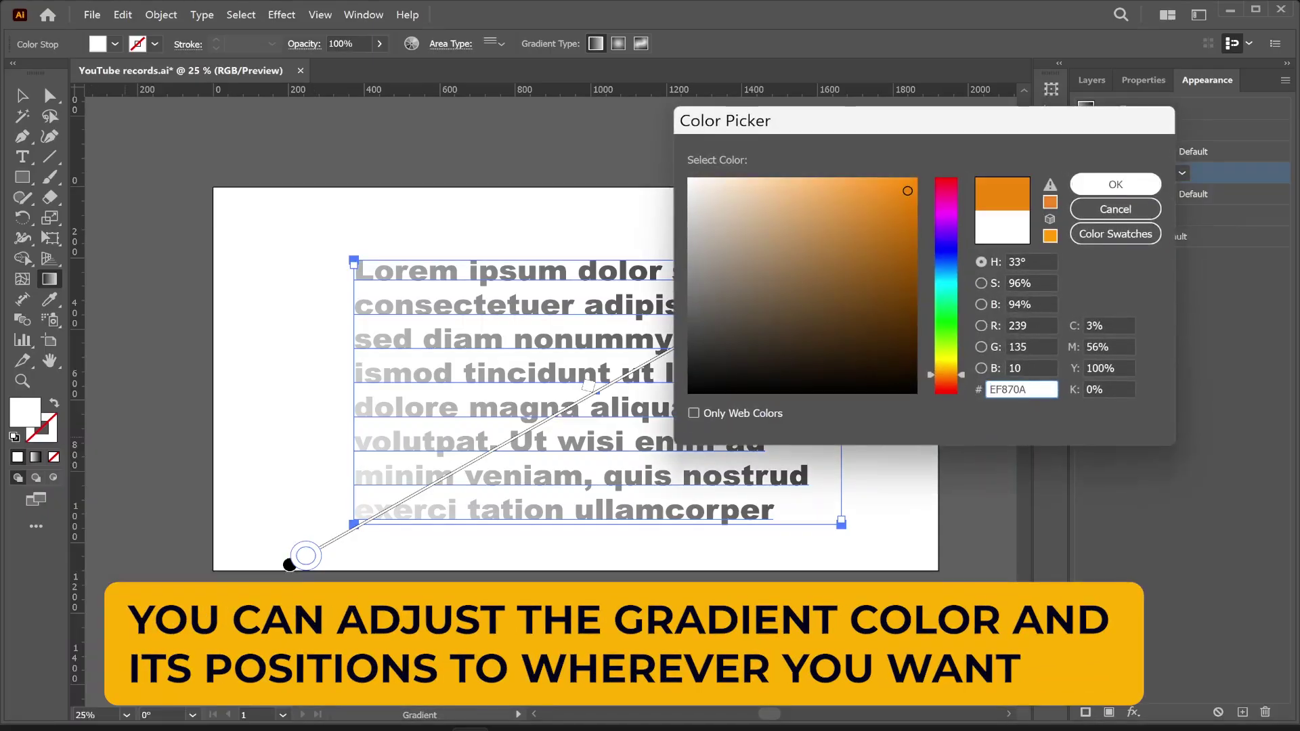
pyautogui.press('Return')
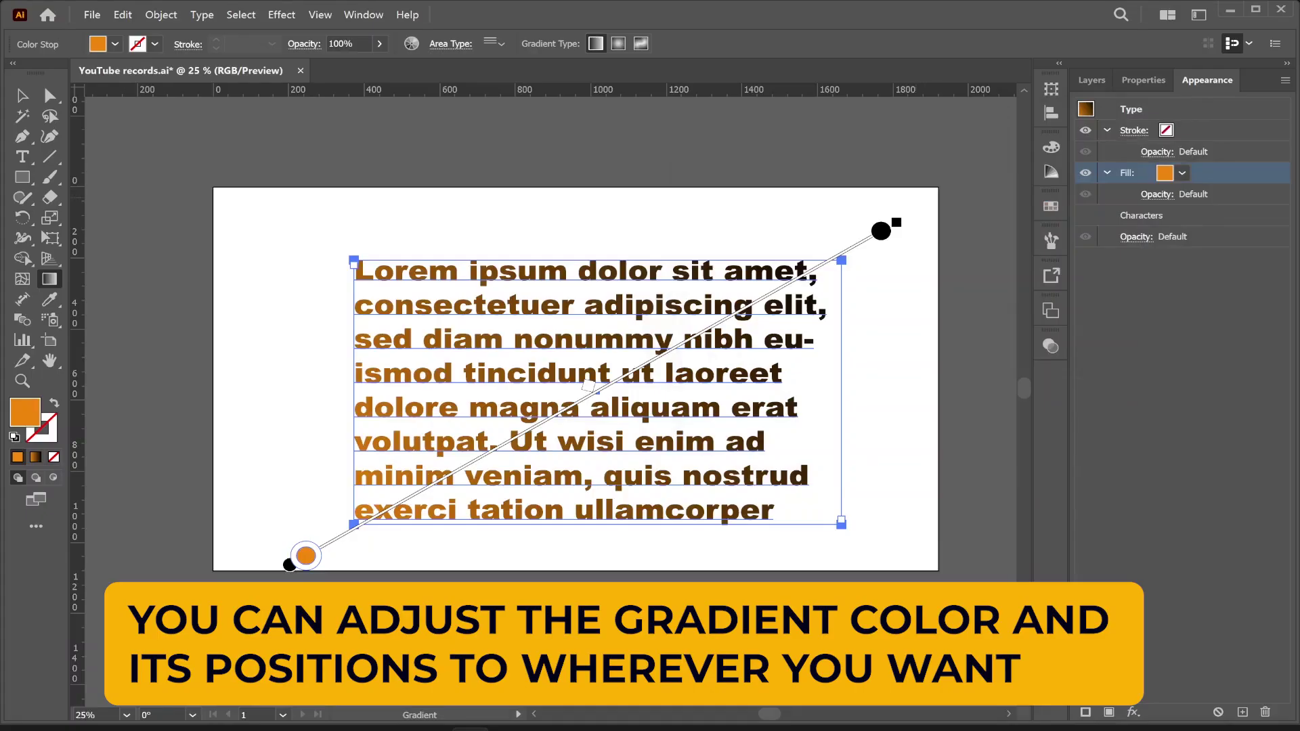
pyautogui.click(881, 230)
pyautogui.doubleClick(25, 412)
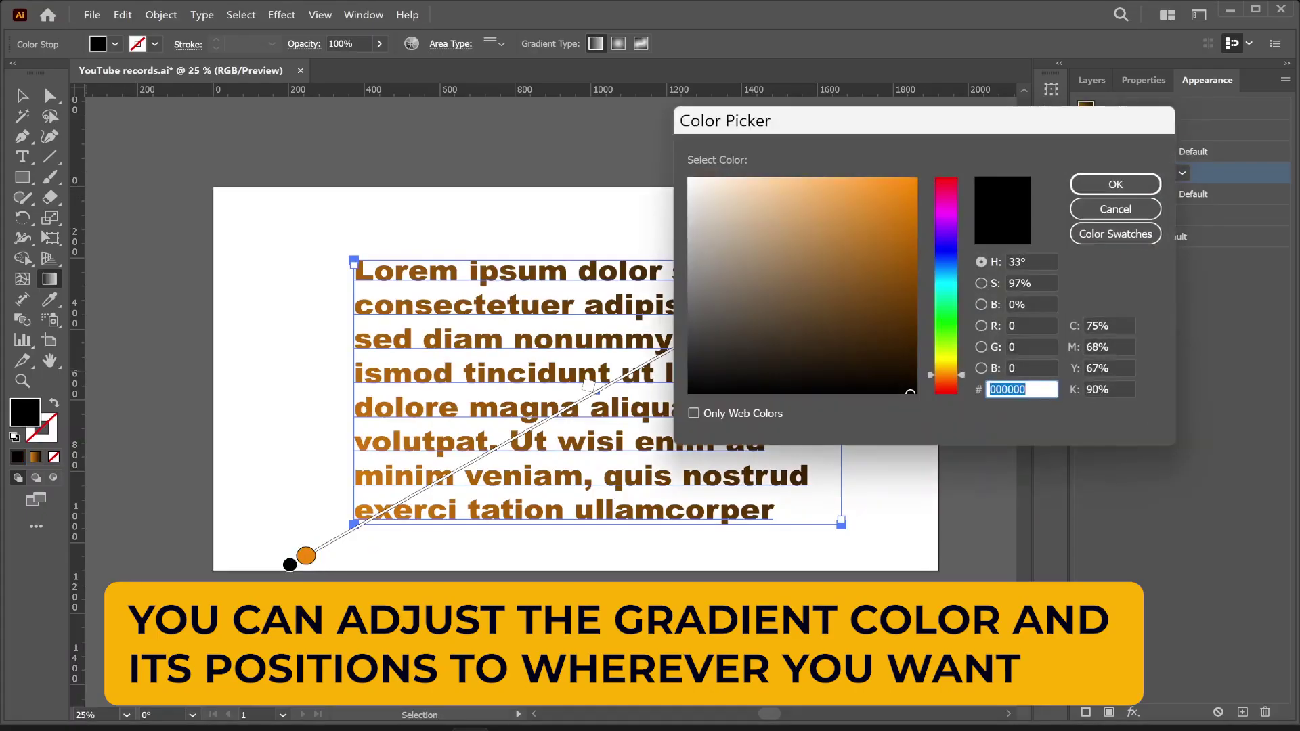
pyautogui.click(947, 251)
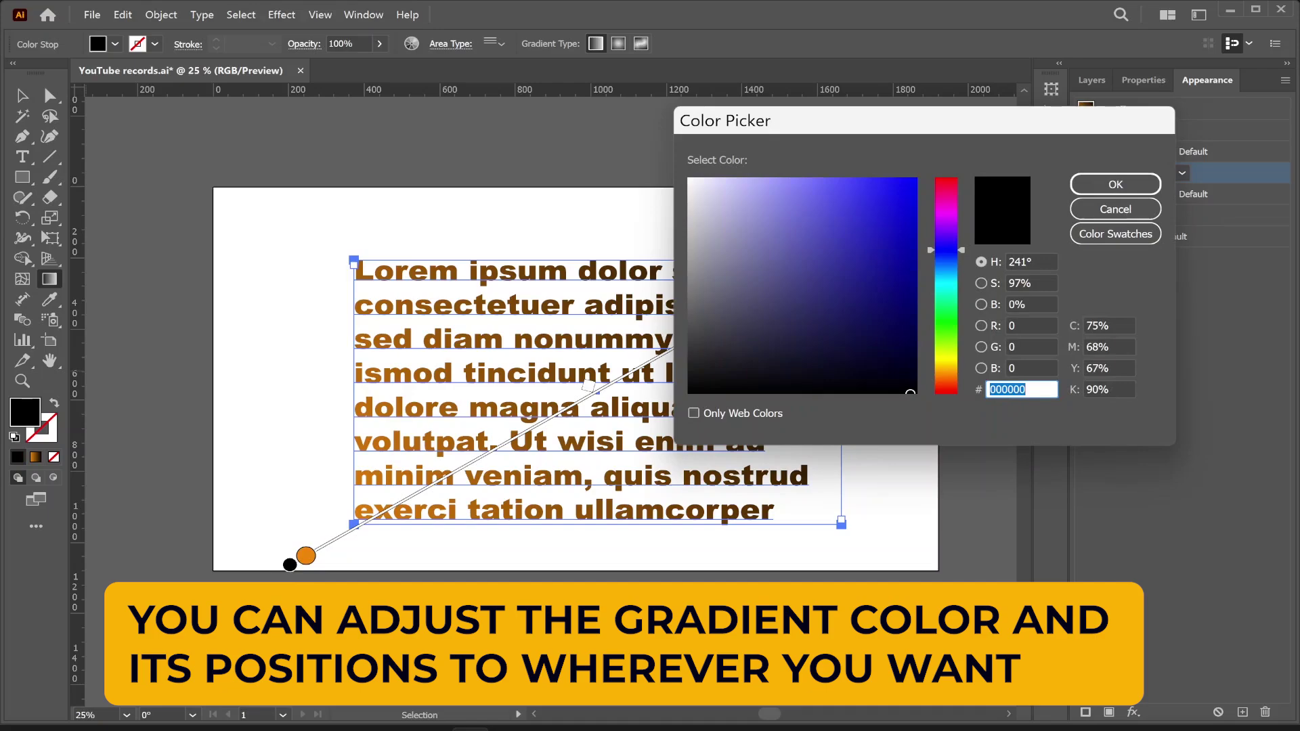
pyautogui.click(908, 193)
pyautogui.click(1116, 184)
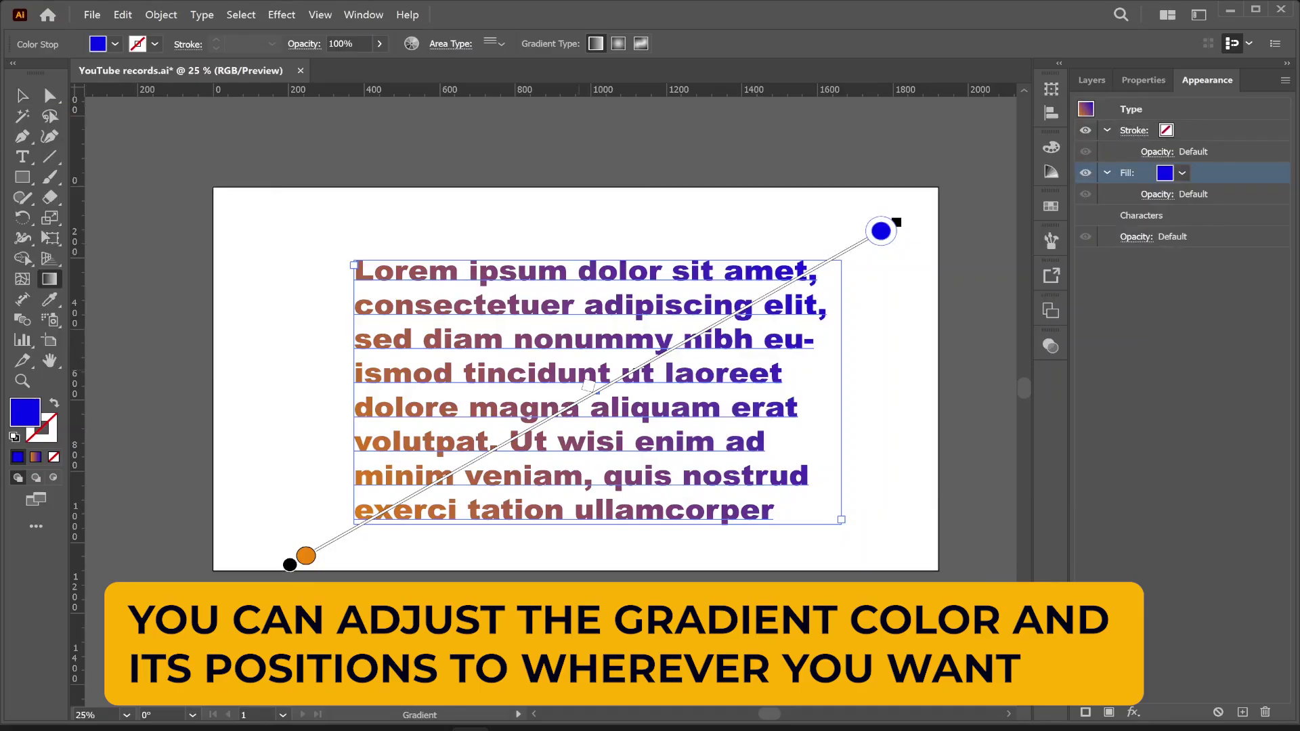
# Step: Shift the gradient's midpoint toward the orange stop, rotate the gradient to a steeper diagonal, and deselect the paragraph
pyautogui.moveTo(589, 386); pyautogui.dragTo(536, 414)
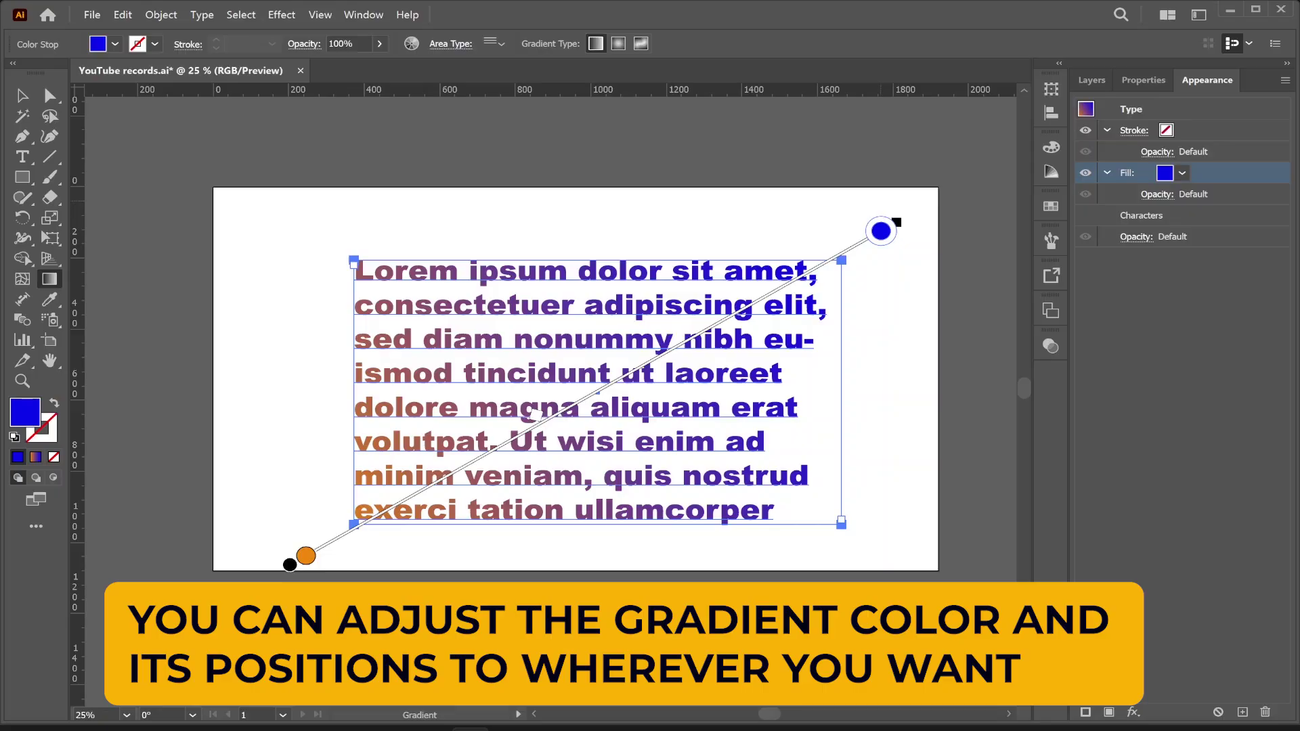
pyautogui.moveTo(905, 216)
pyautogui.mouseDown()
pyautogui.moveTo(934, 268)
pyautogui.moveTo(868, 149)
pyautogui.mouseUp()
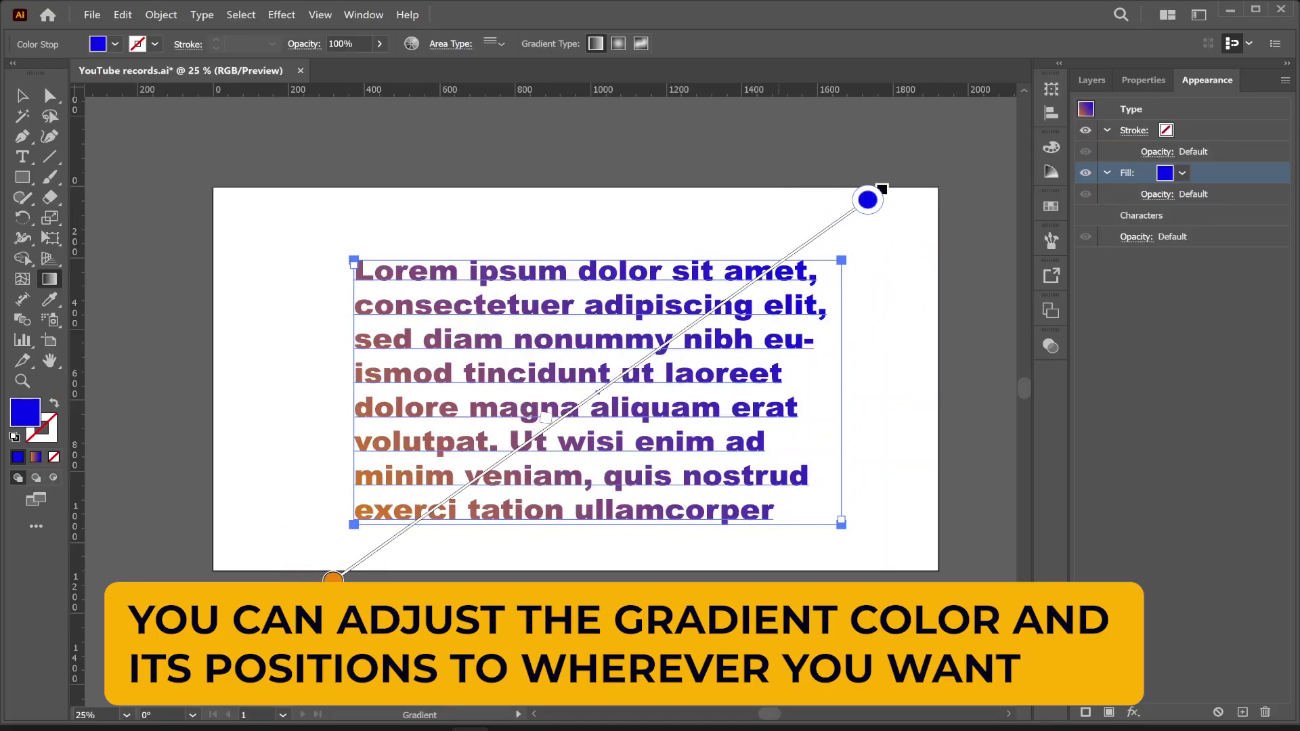
pyautogui.press('v')
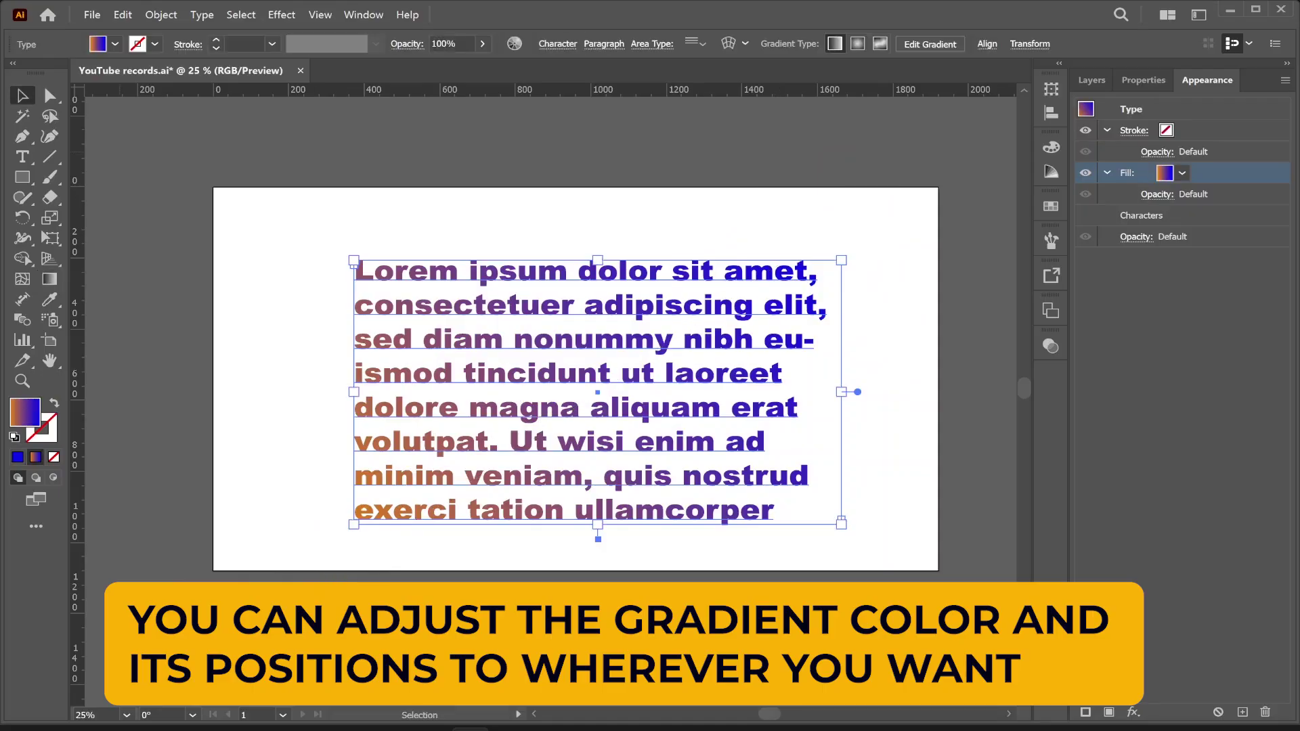
pyautogui.click(873, 158)
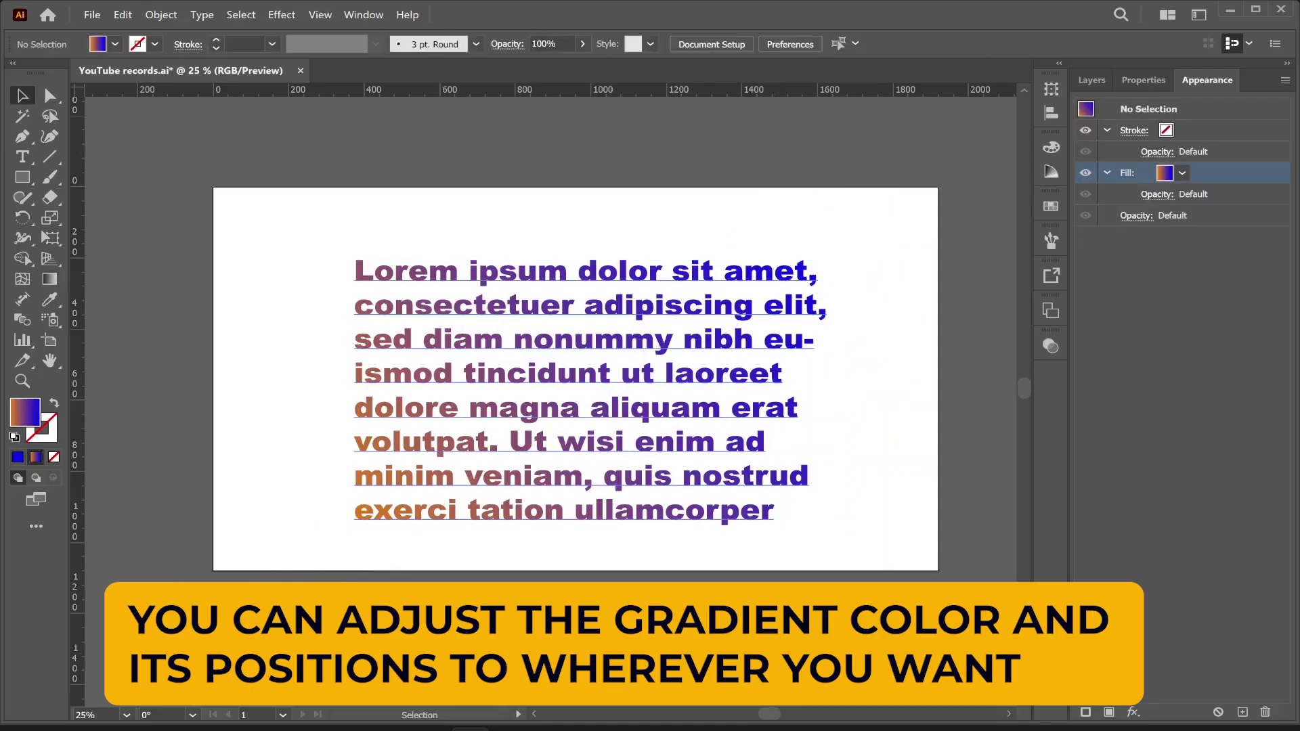
# Step: Nudge the paragraph slightly upward and replace its text with "HELLO EVERYONE THIS IS HOW TO ADD TEXT GRADIENT FILL IN ADOBE ILLUSTRATOR. THANK YOU!"
pyautogui.click(597, 408)
pyautogui.moveTo(633, 371)
pyautogui.mouseDown()
pyautogui.moveTo(650, 407)
pyautogui.moveTo(640, 359)
pyautogui.mouseUp()
pyautogui.doubleClick(602, 377)
pyautogui.hotkey('ctrl', 'a')
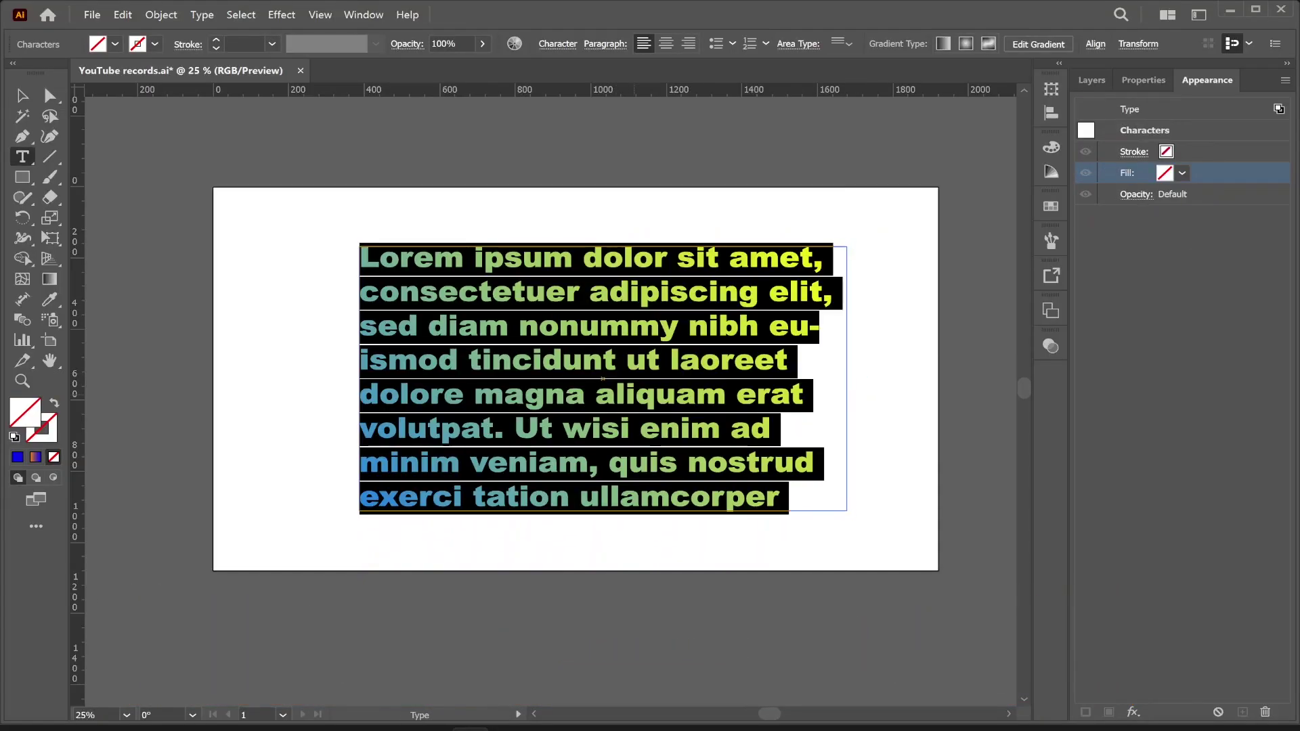
pyautogui.write('HELLO')
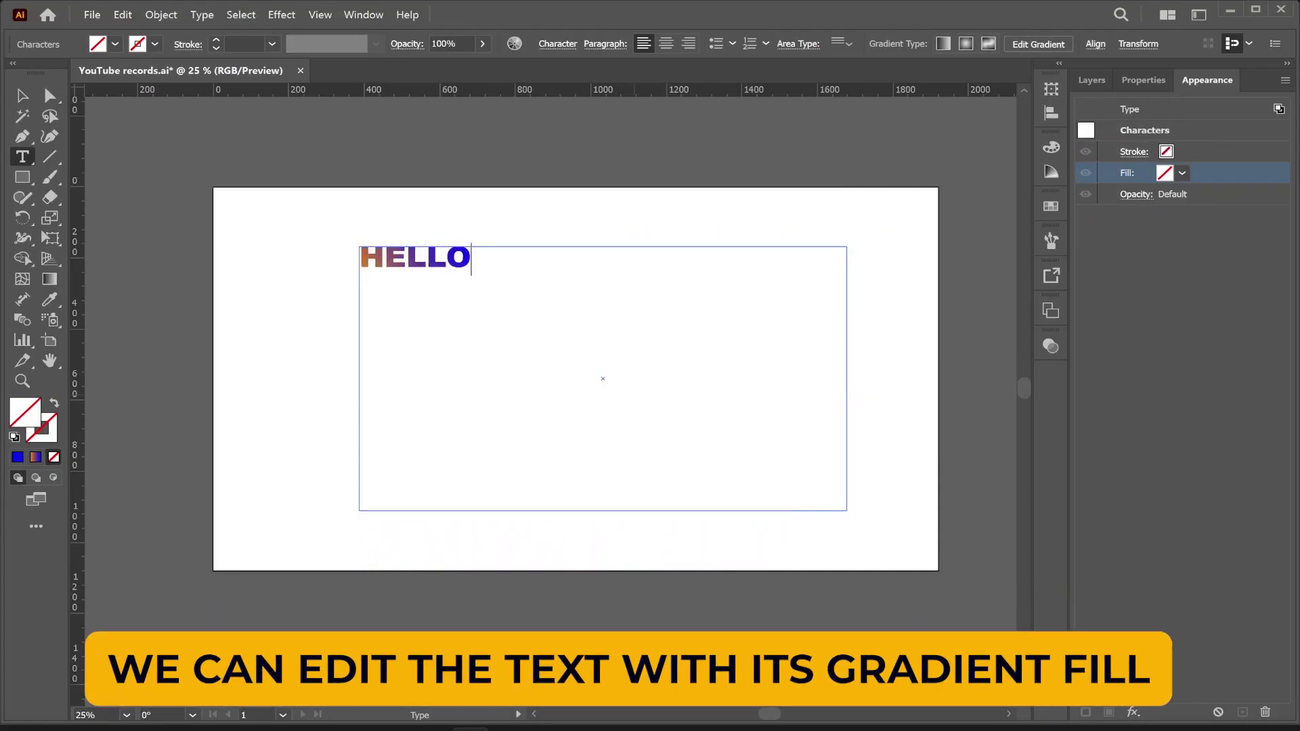
pyautogui.write(' EVERYONE')
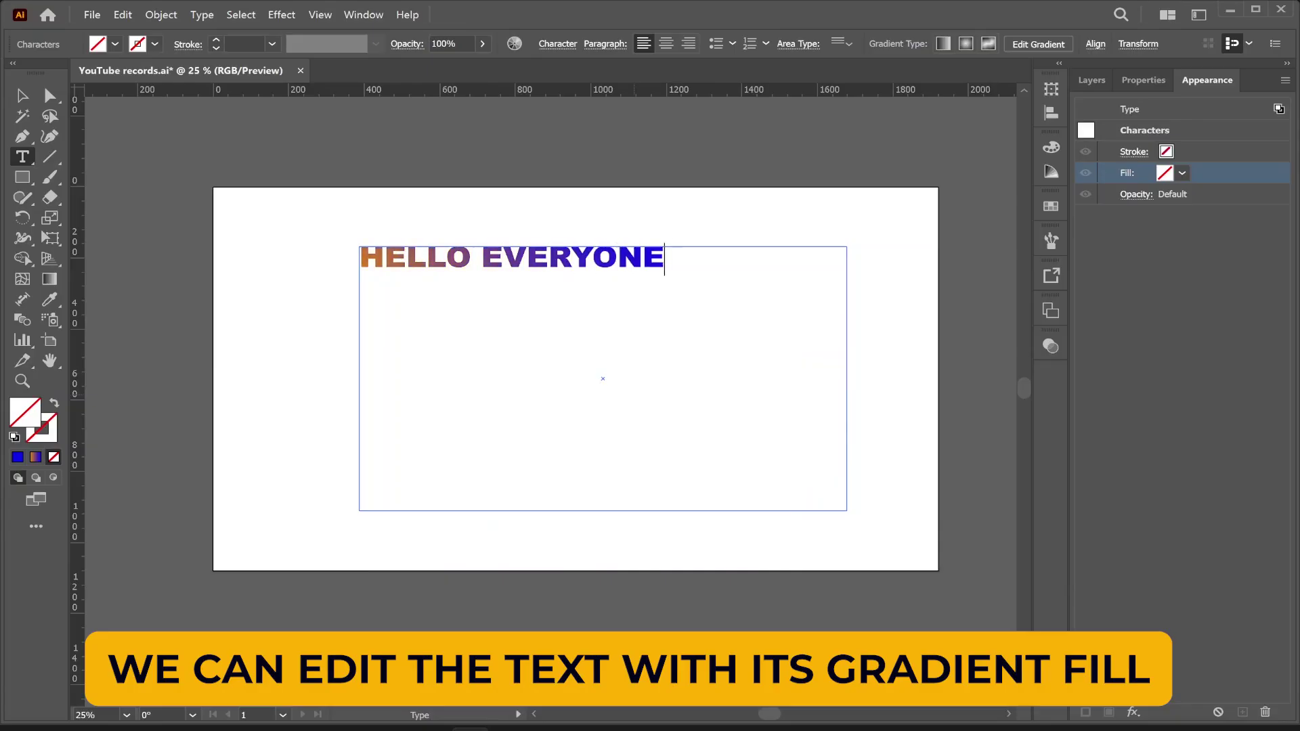
pyautogui.write(' THIS IS HO')
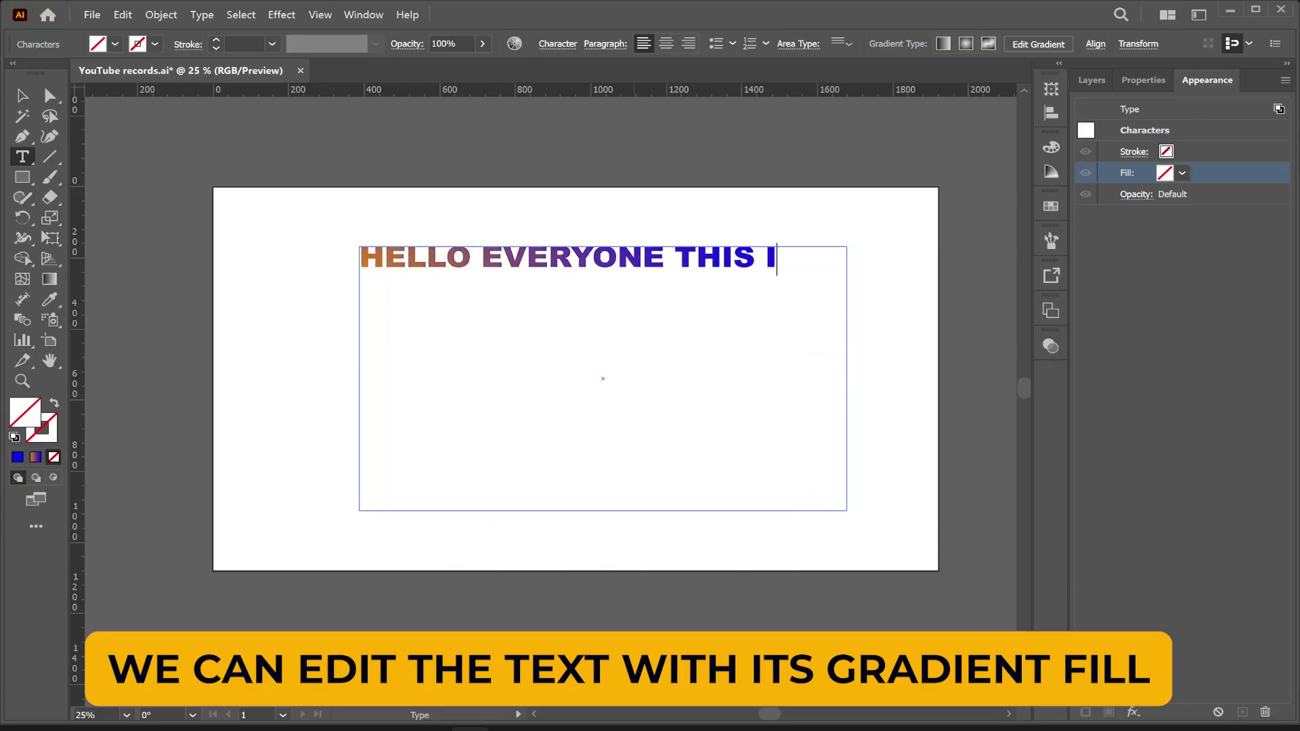
pyautogui.write('TO ')
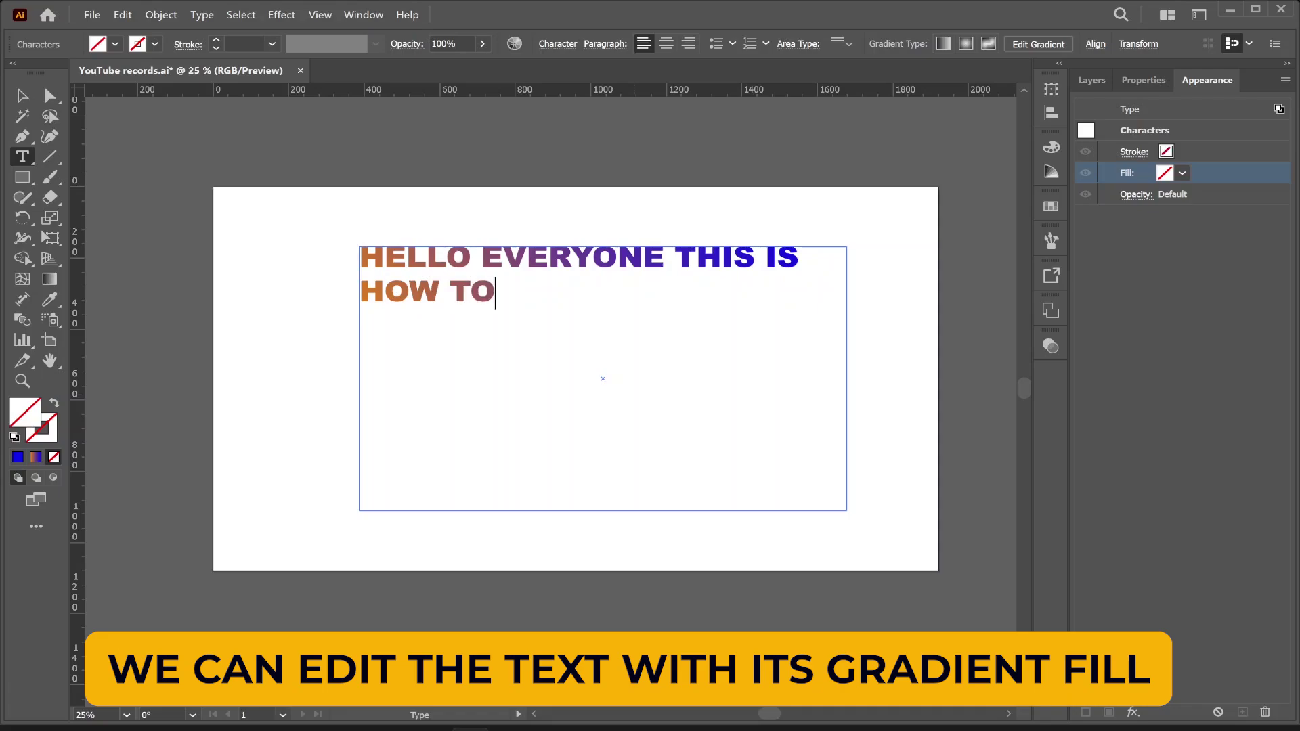
pyautogui.write('ADD')
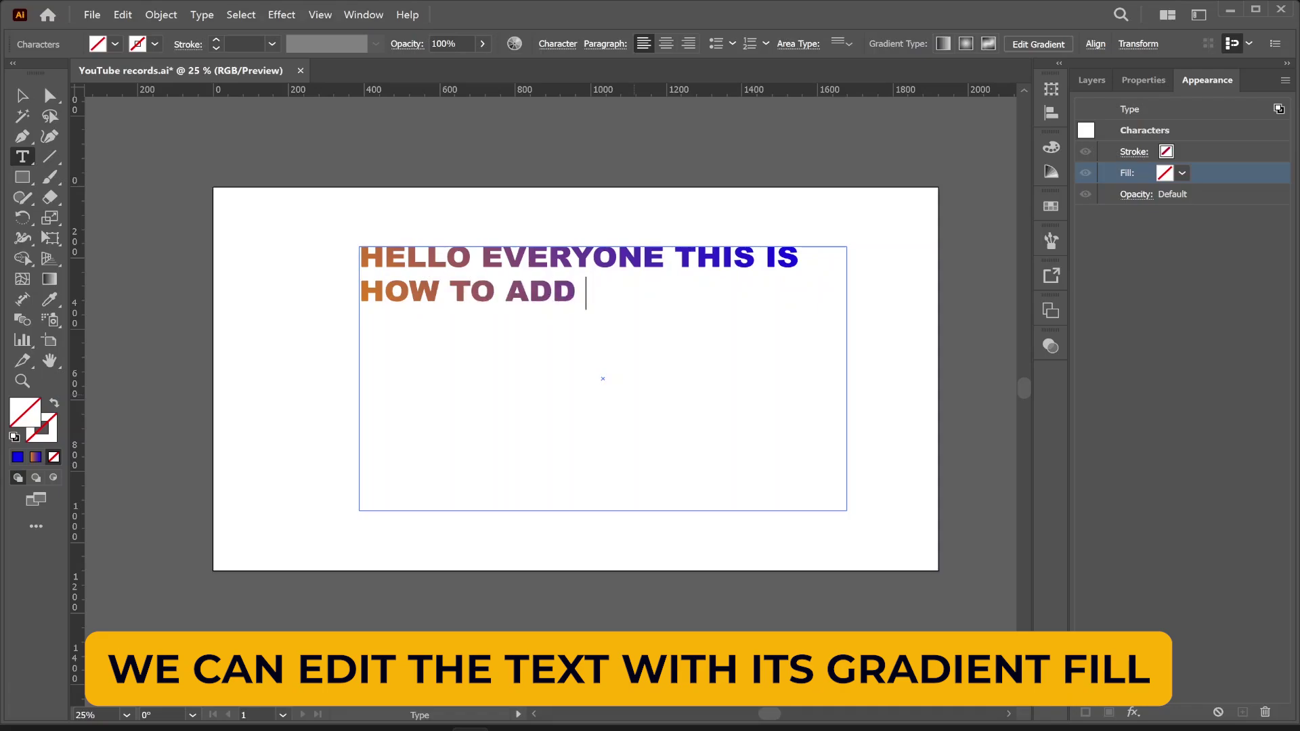
pyautogui.write(' TEXT GRADIE')
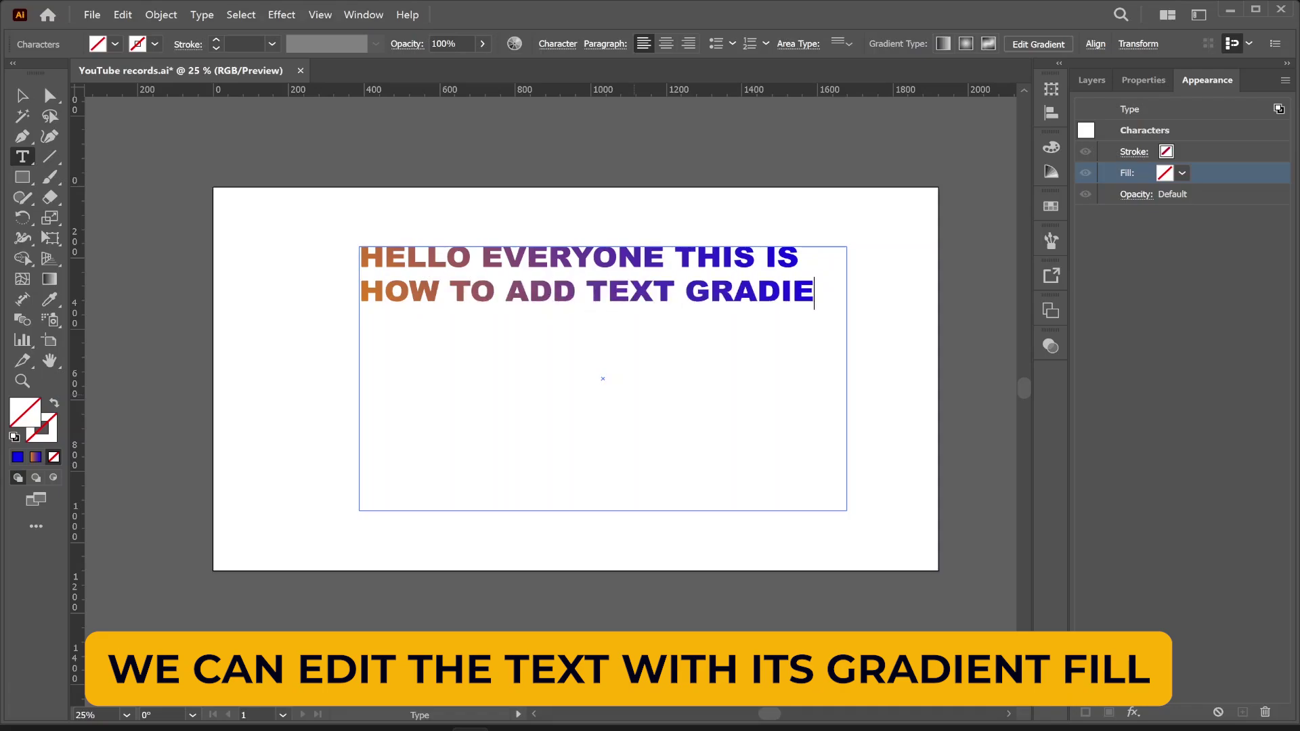
pyautogui.write('T')
pyautogui.press('BackSpace')
pyautogui.write('NT ')
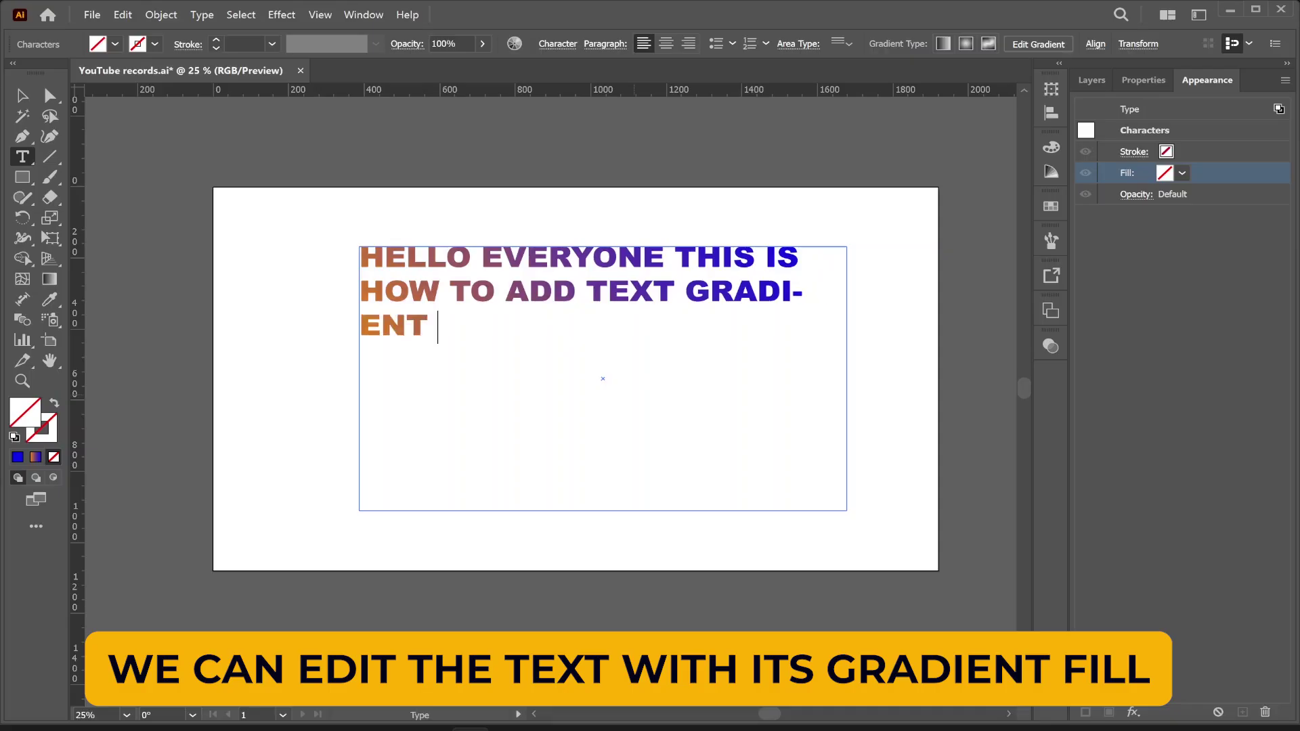
pyautogui.write('FL')
pyautogui.write('LL IN')
pyautogui.write(' AD')
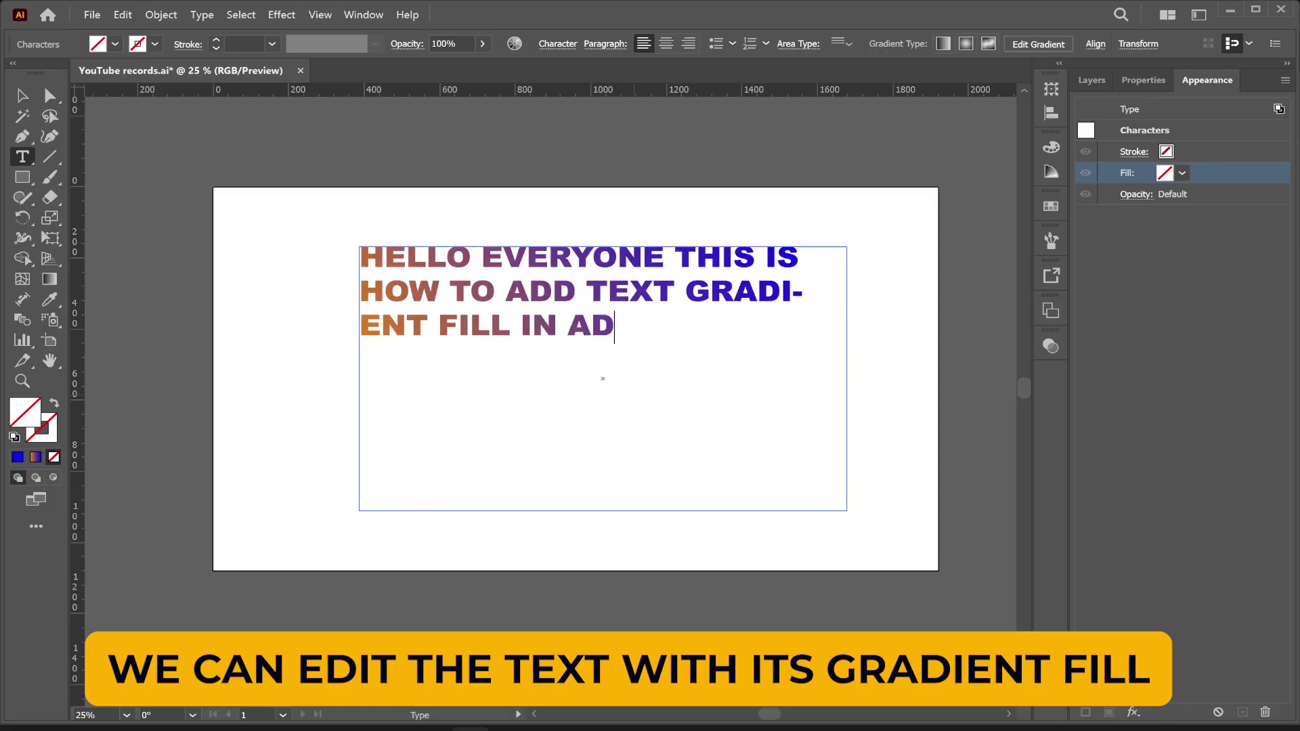
pyautogui.write('OBE ILLUS')
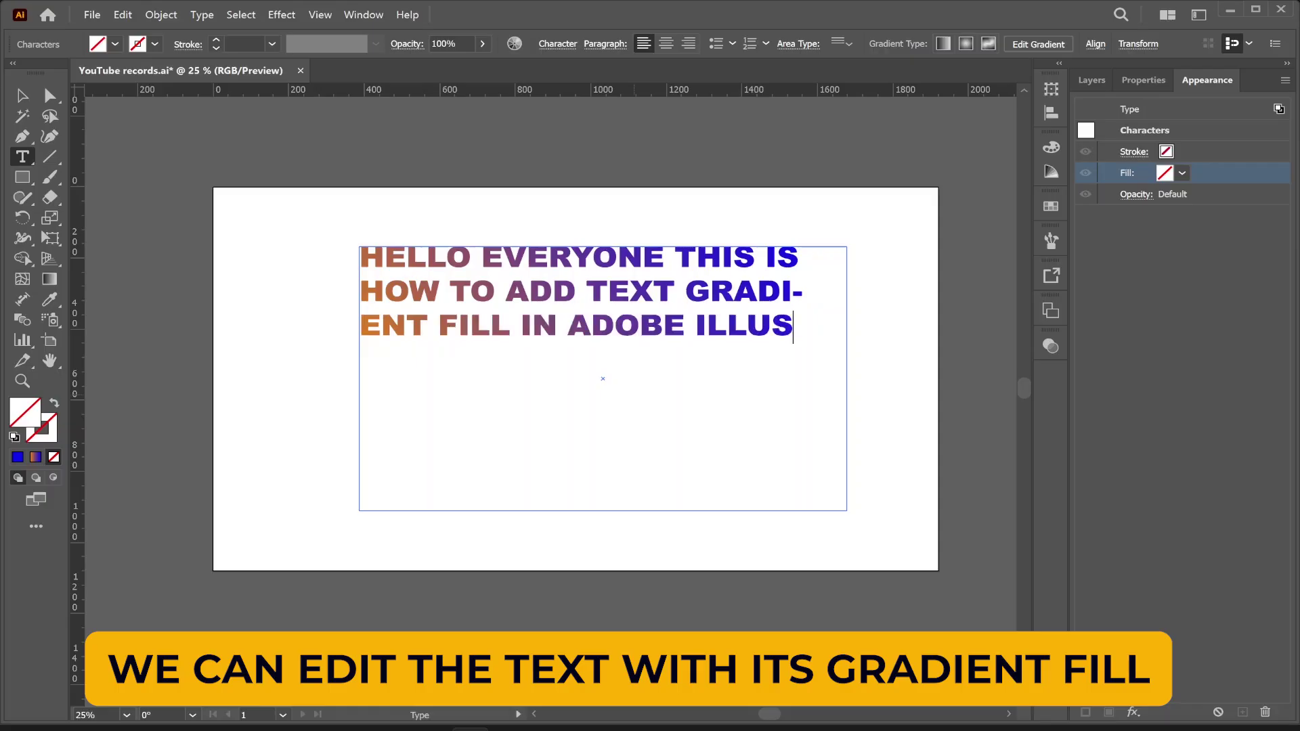
pyautogui.write('TRATOR.')
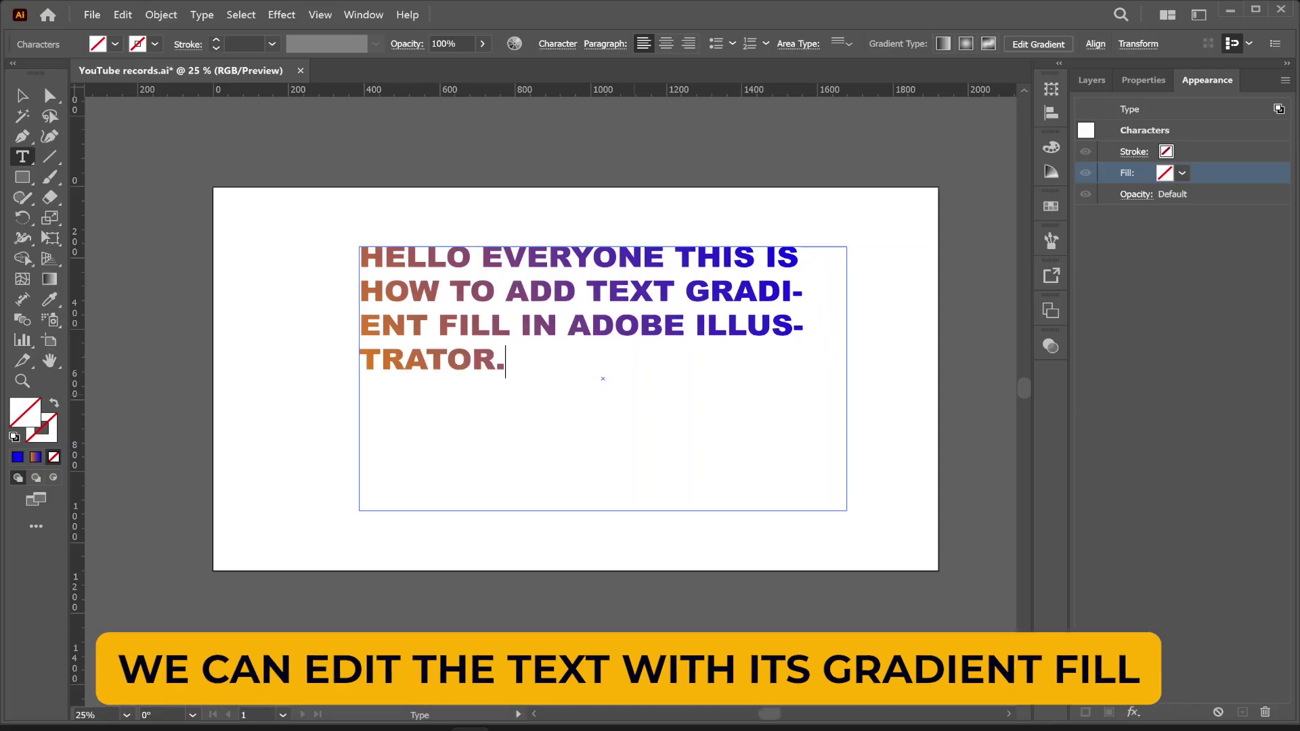
pyautogui.write(' THANK ')
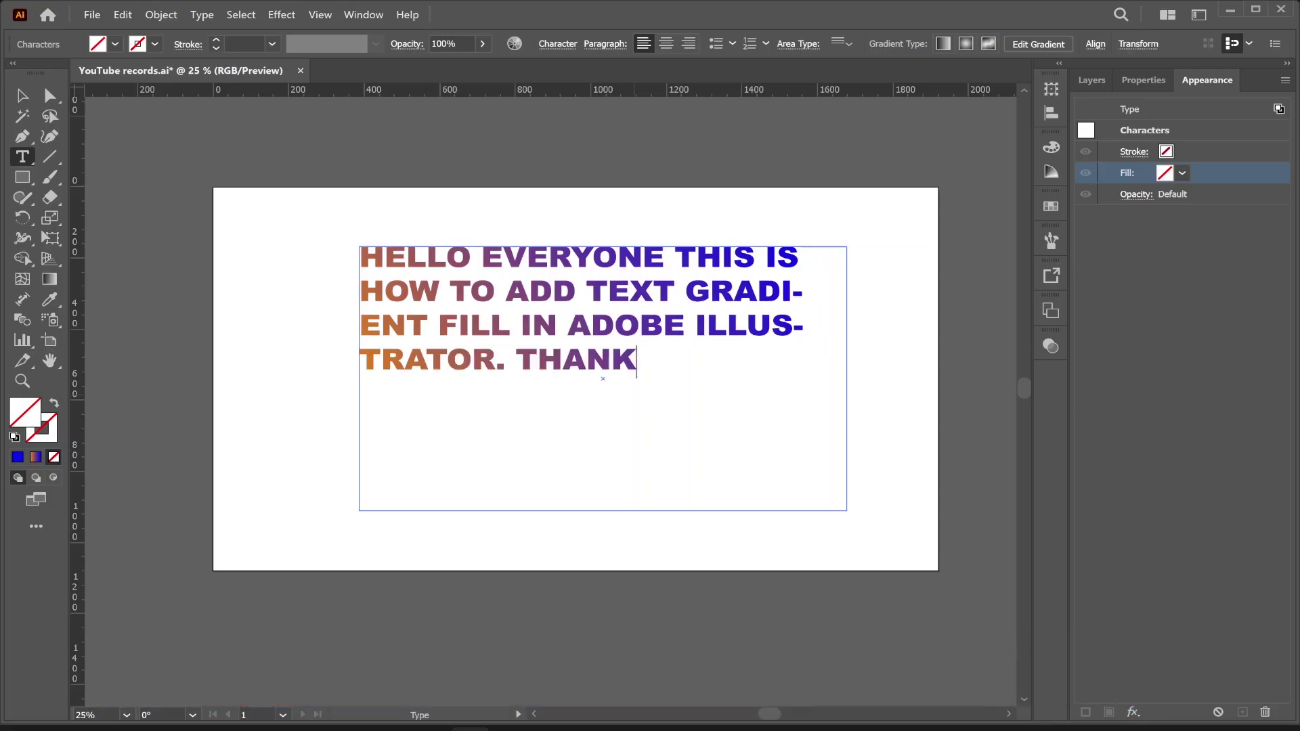
pyautogui.write('YOU!')
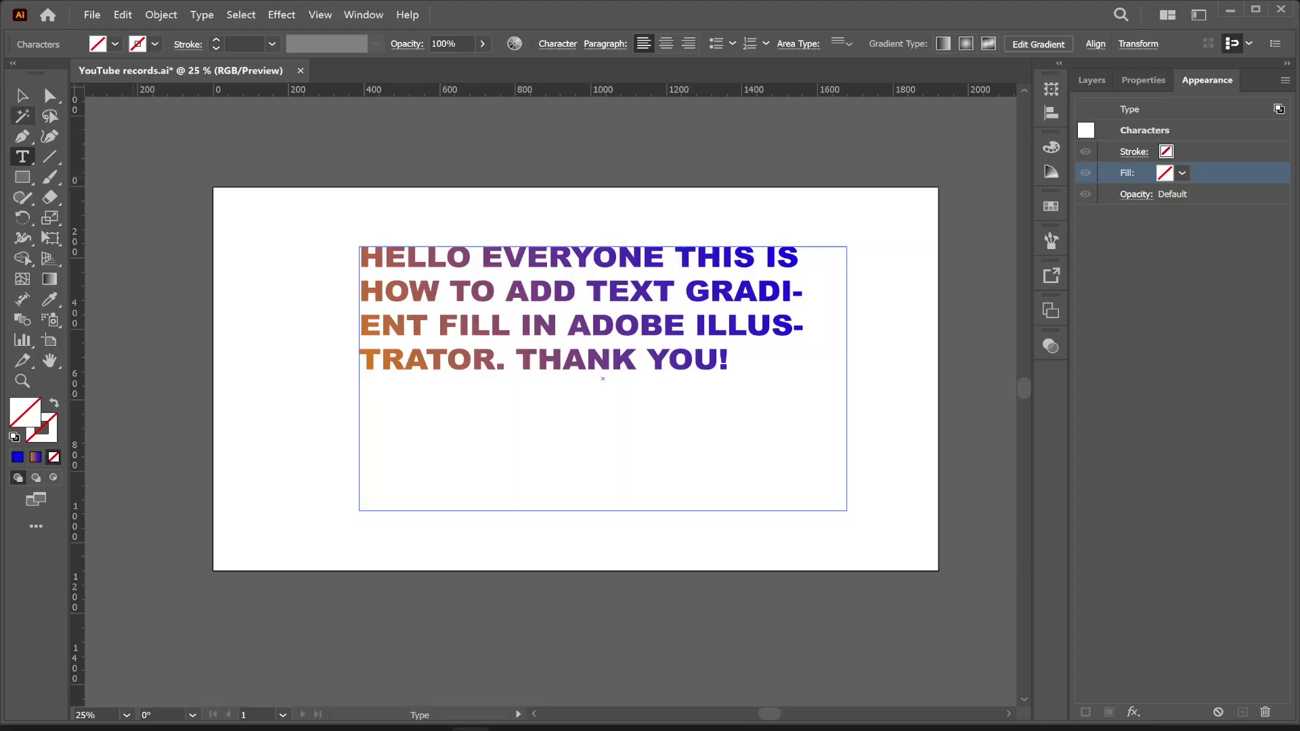
# Step: Shrink the text frame to fit its four lines, move it down to about the artboard's middle, and deselect it
pyautogui.click(22, 95)
pyautogui.moveTo(603, 308); pyautogui.dragTo(613, 369)
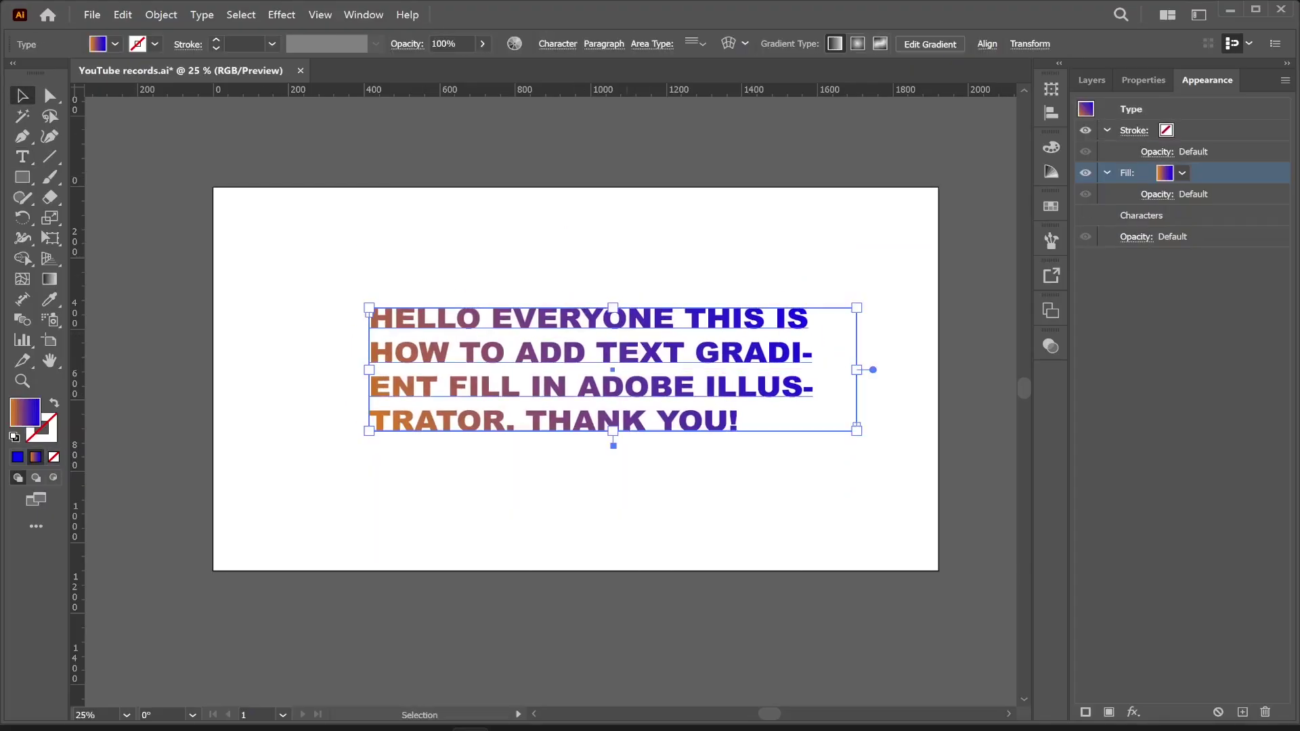
pyautogui.hotkey('ctrl', 'shift', 'a')
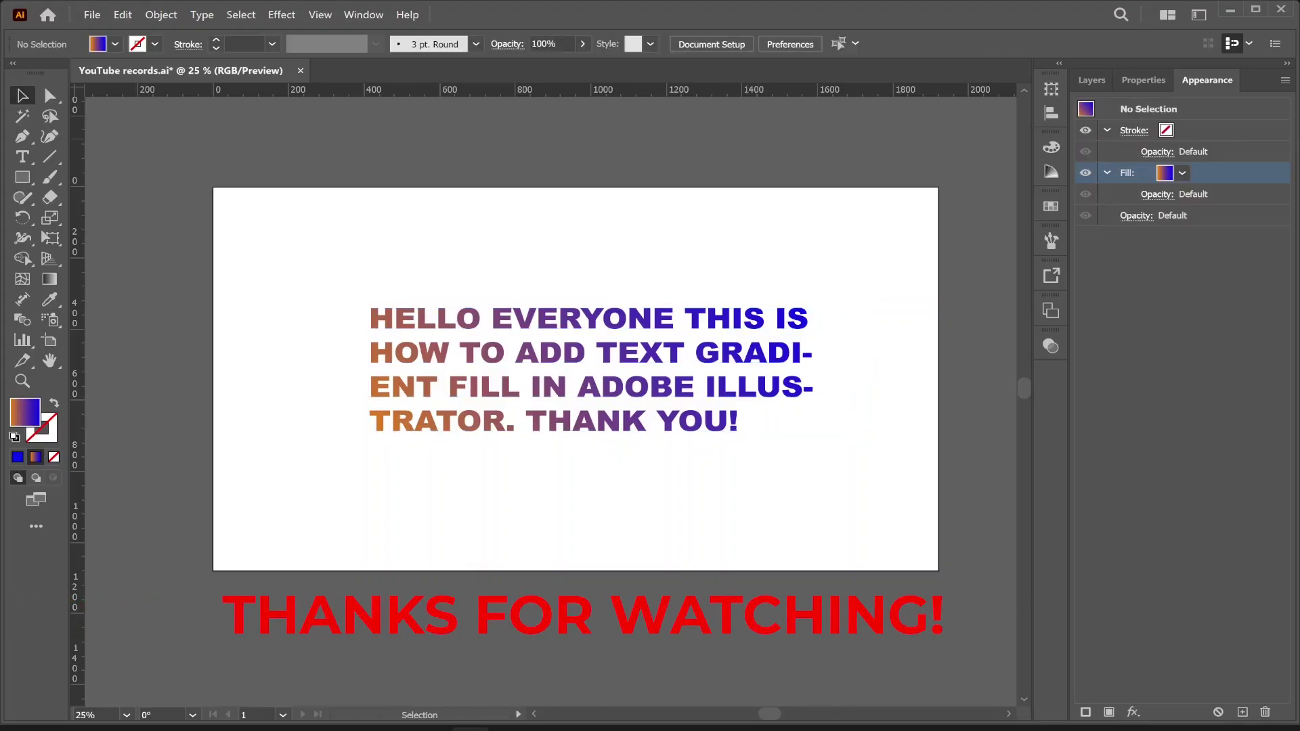